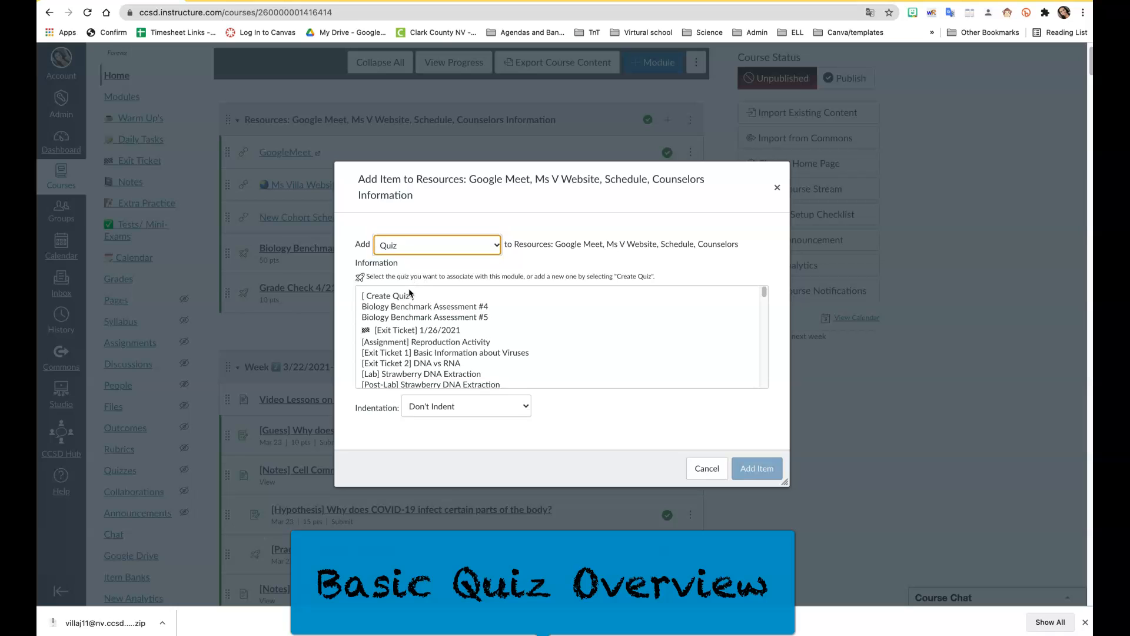
Choose to create a new quiz in the Resources module with the Classic Quizzes engine.
click(411, 296)
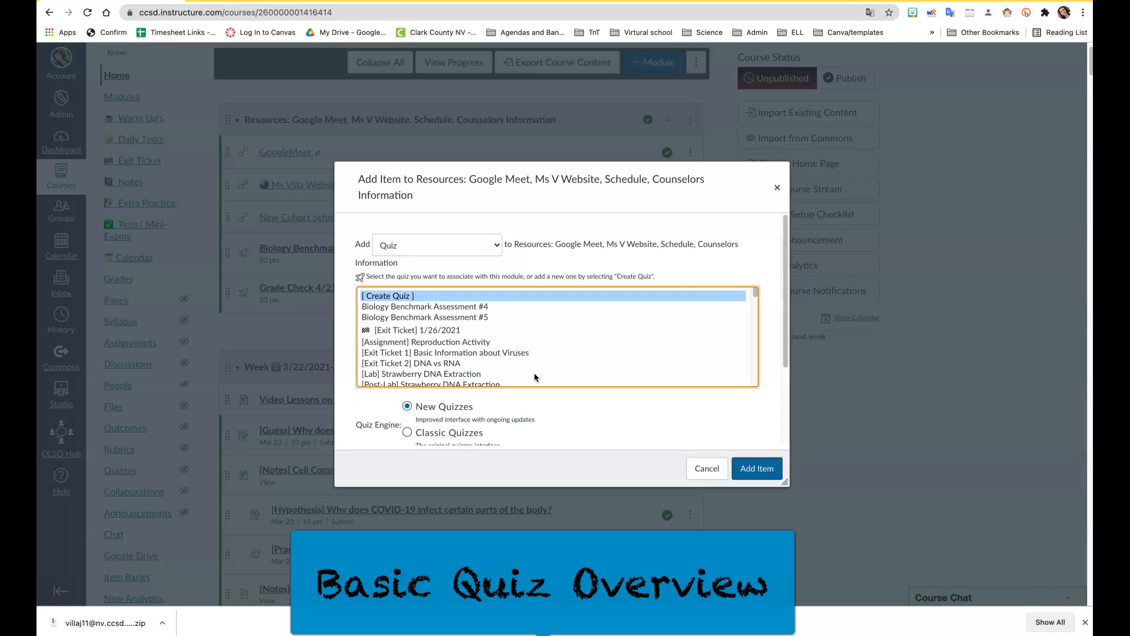
scroll(537, 379, down, 3)
click(408, 433)
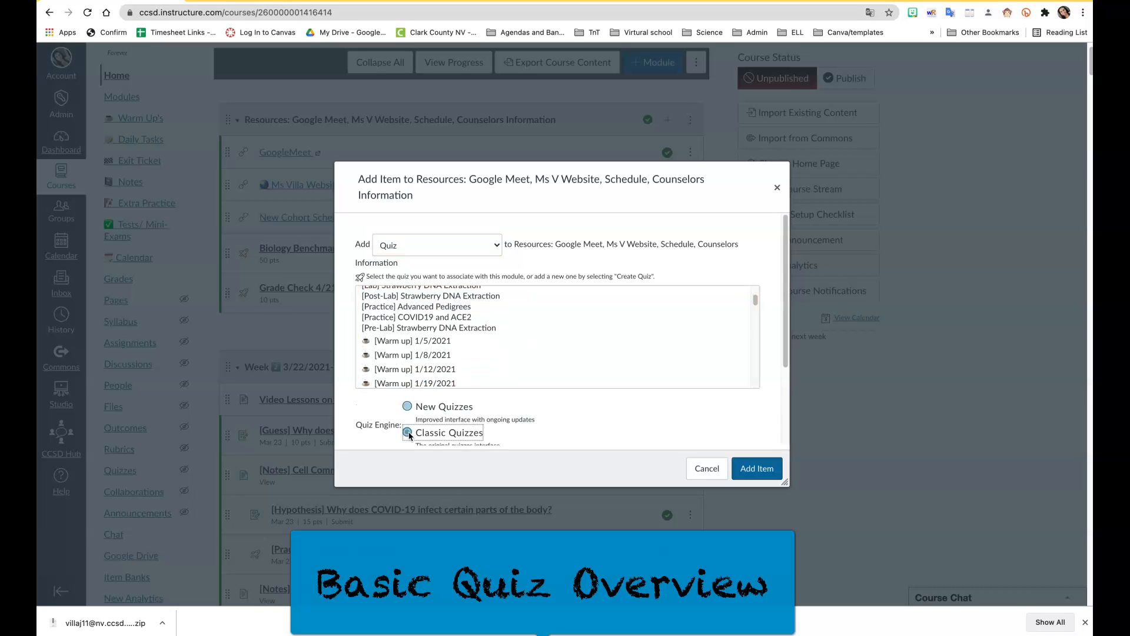
scroll(611, 438, down, 3)
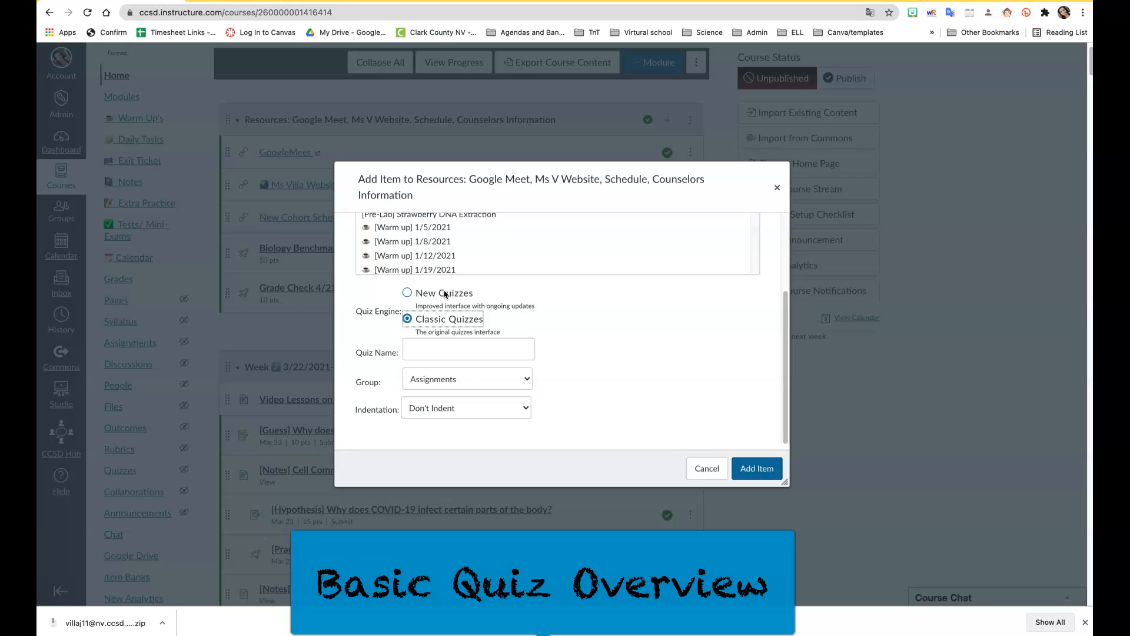
Name the quiz Practice, keep it in the Assignments group, and add it to the module.
click(436, 349)
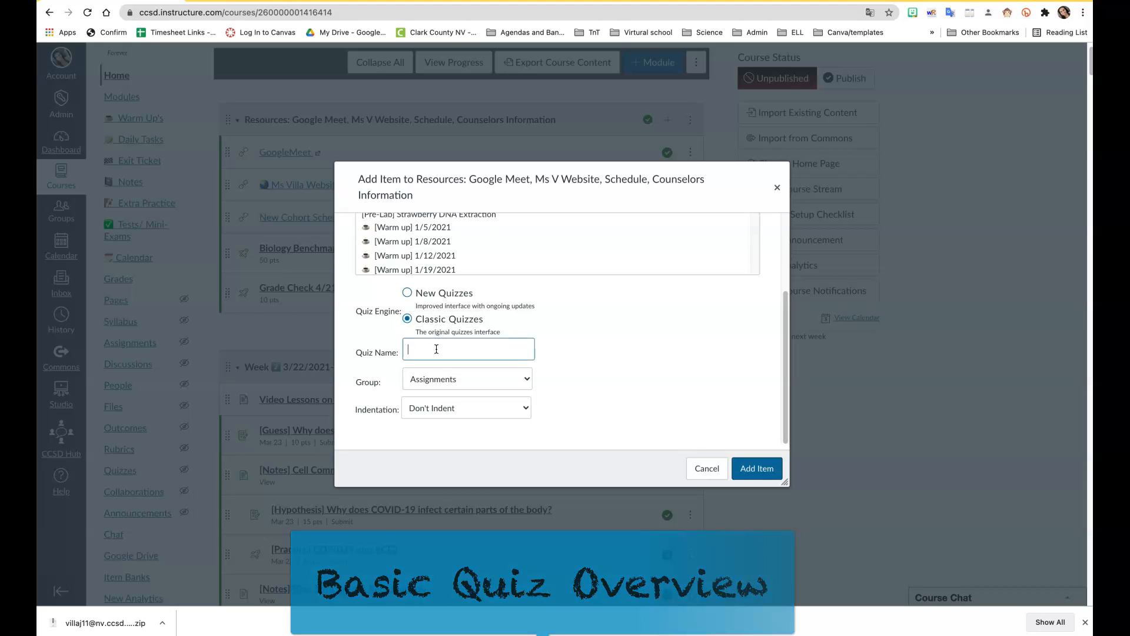
text(Practice)
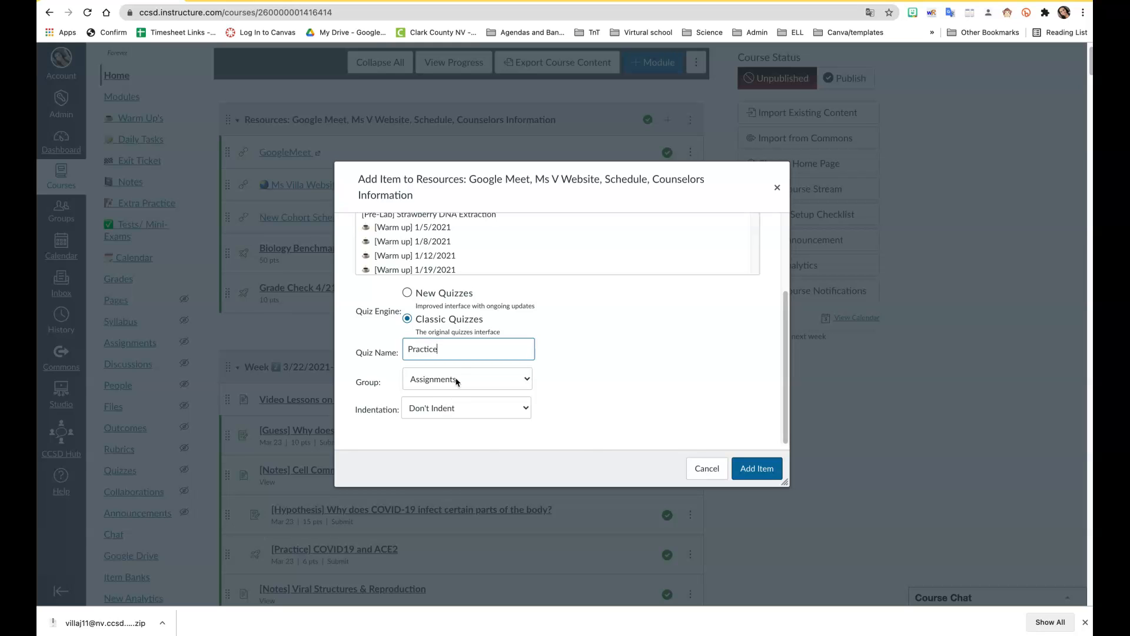
click(461, 375)
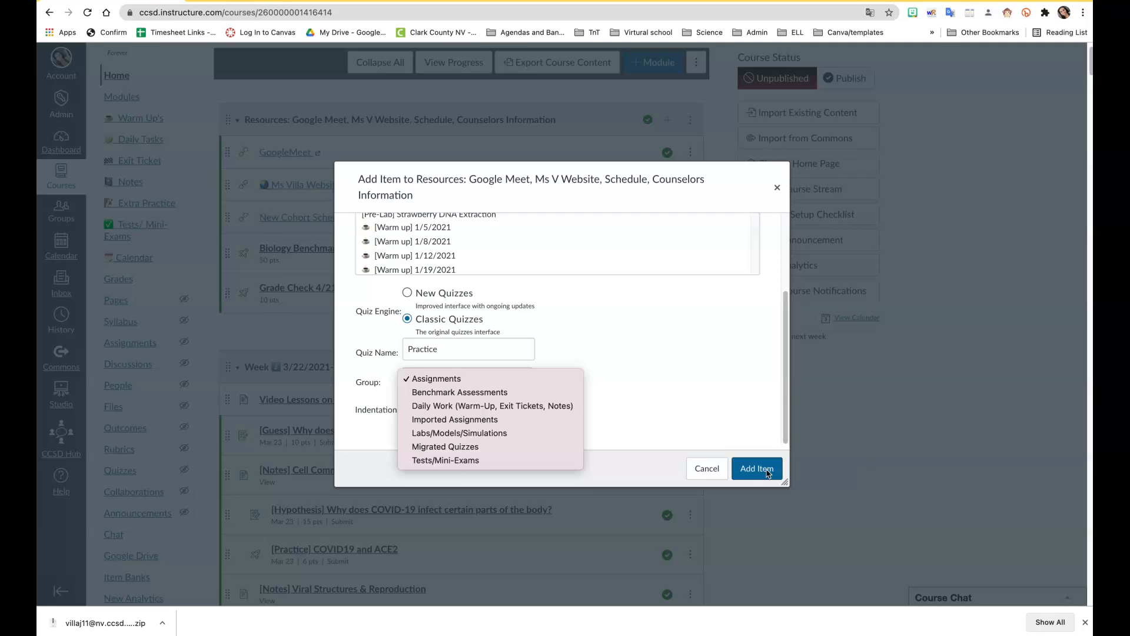
click(760, 473)
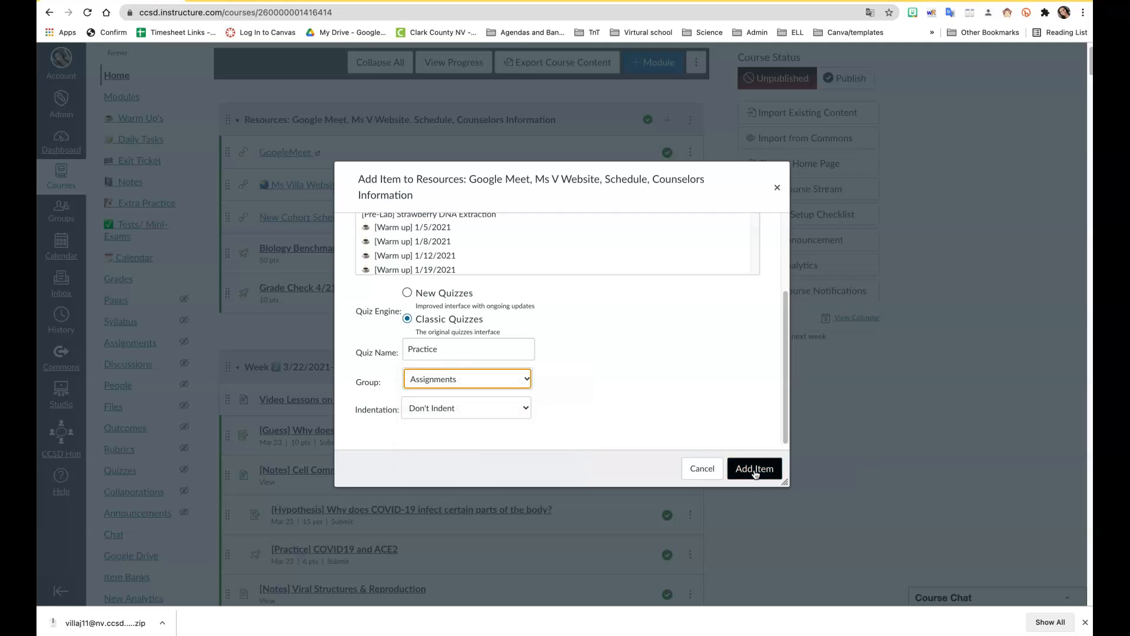
click(755, 474)
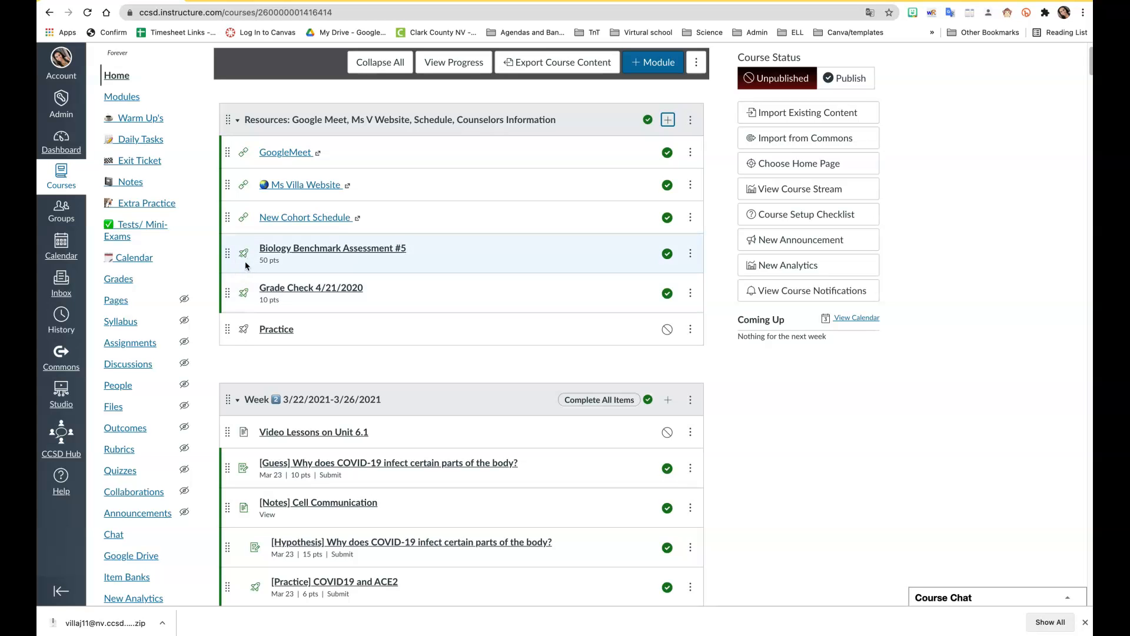
Open the new Practice quiz from the Resources module for editing.
scroll(272, 471, down, 2)
scroll(272, 473, down, 5)
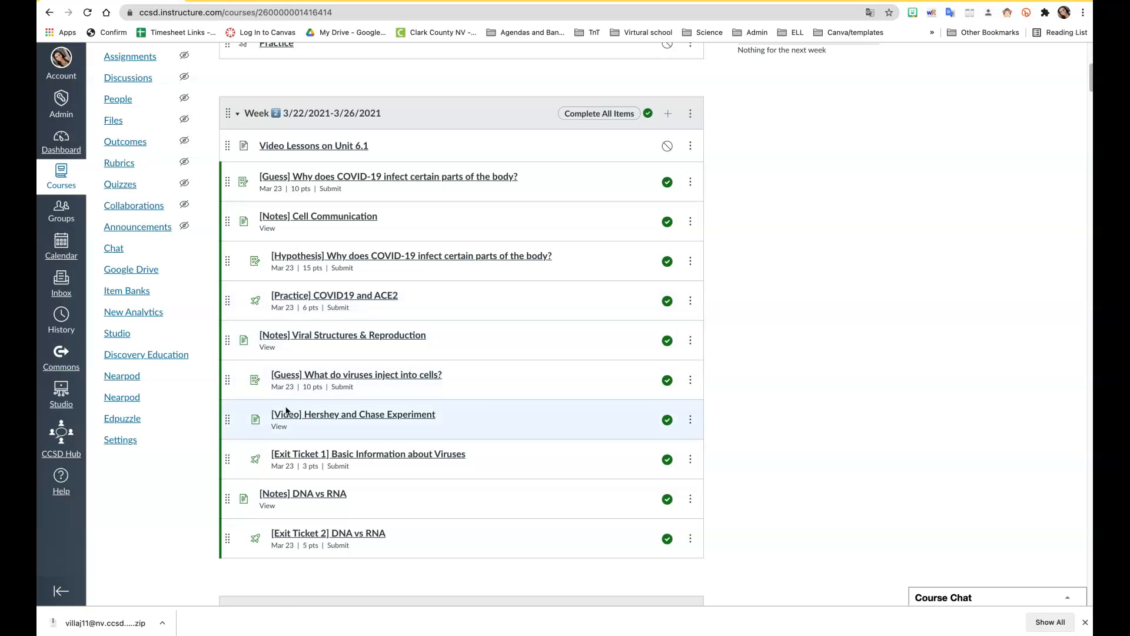
scroll(287, 487, down, 1)
scroll(287, 487, down, 6)
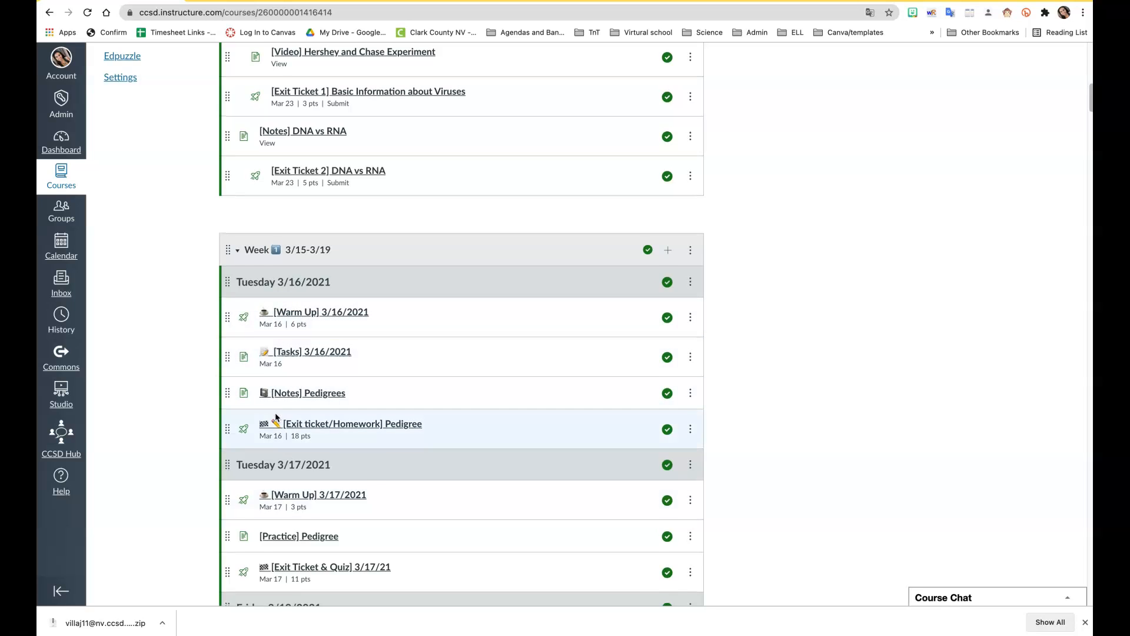
scroll(276, 419, down, 3)
scroll(274, 412, up, 10)
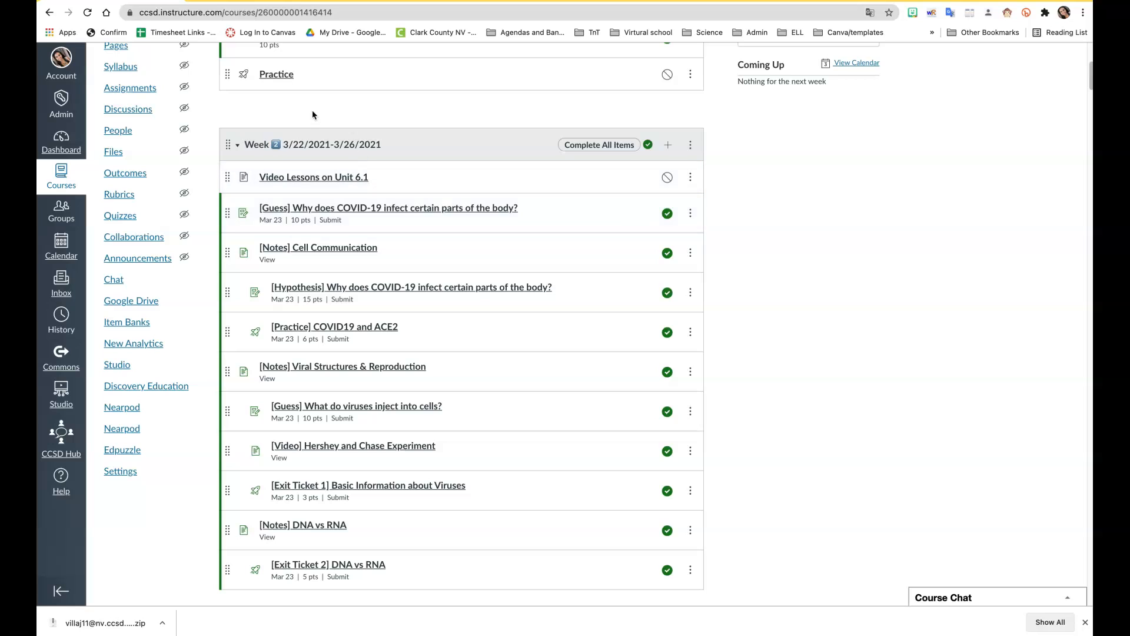
click(280, 75)
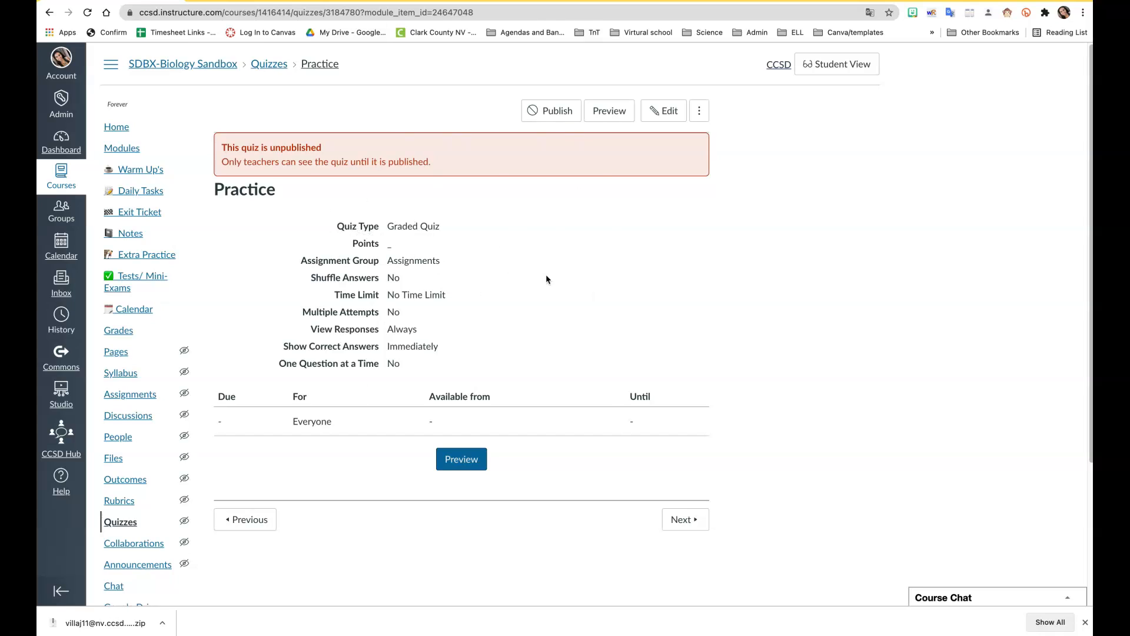
click(661, 114)
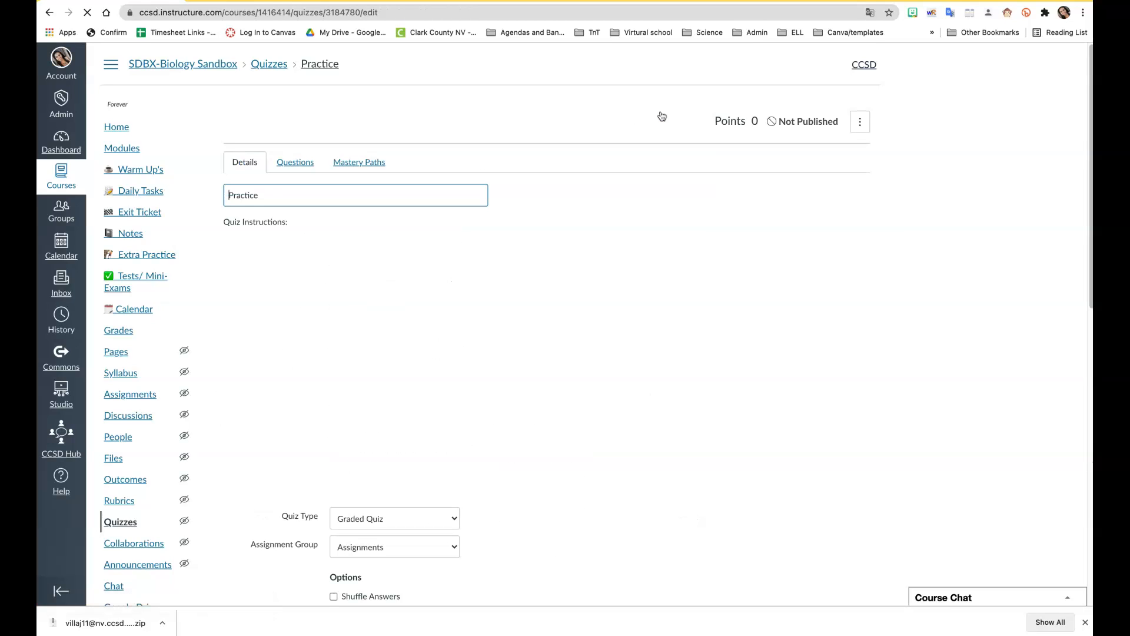
Check the quiz instructions area and the available quiz types, keeping Graded Quiz selected.
click(393, 306)
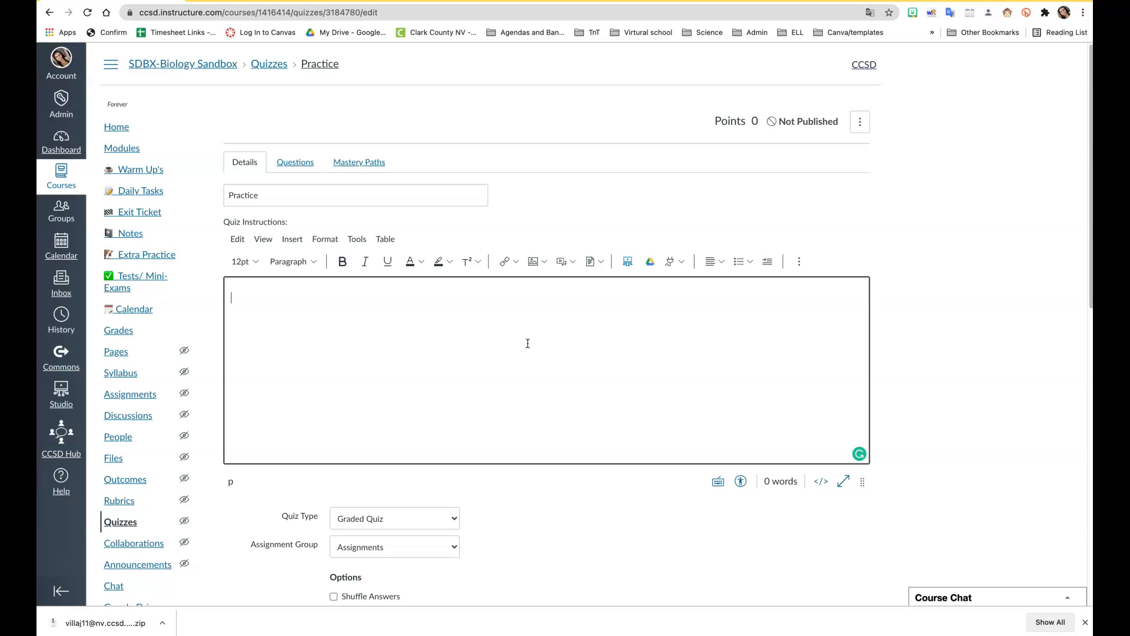
scroll(518, 352, down, 10)
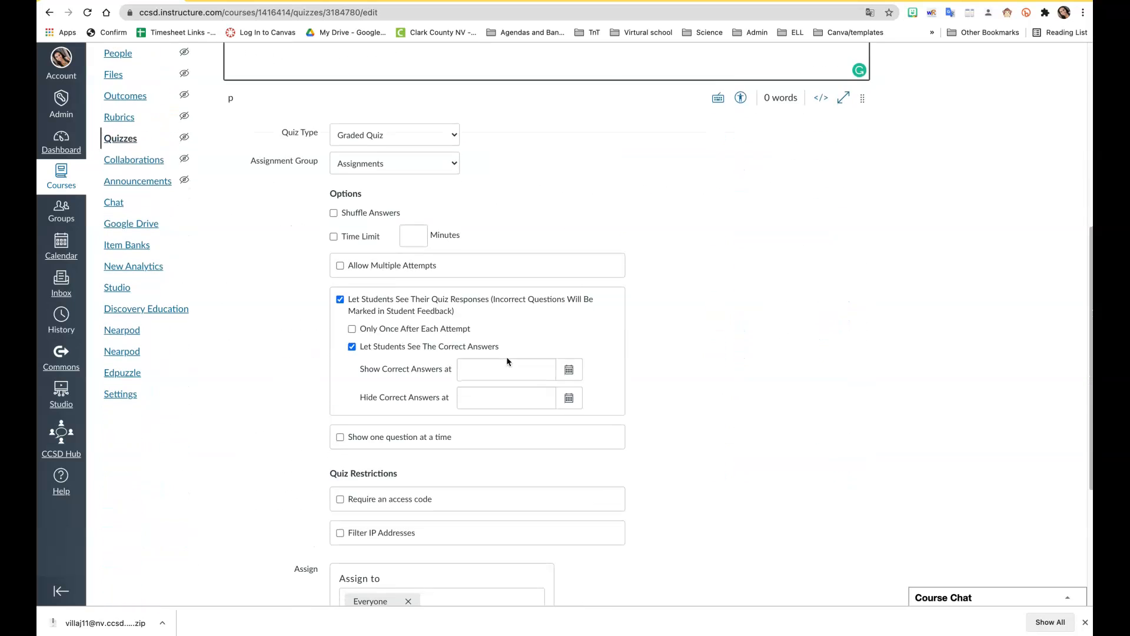
click(398, 133)
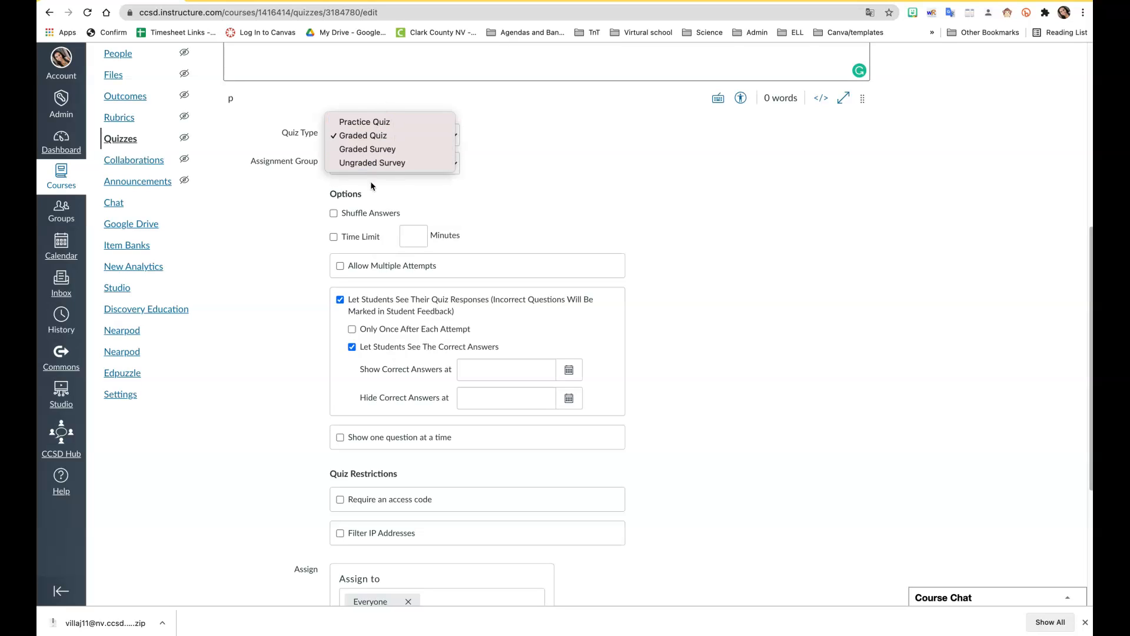
click(580, 171)
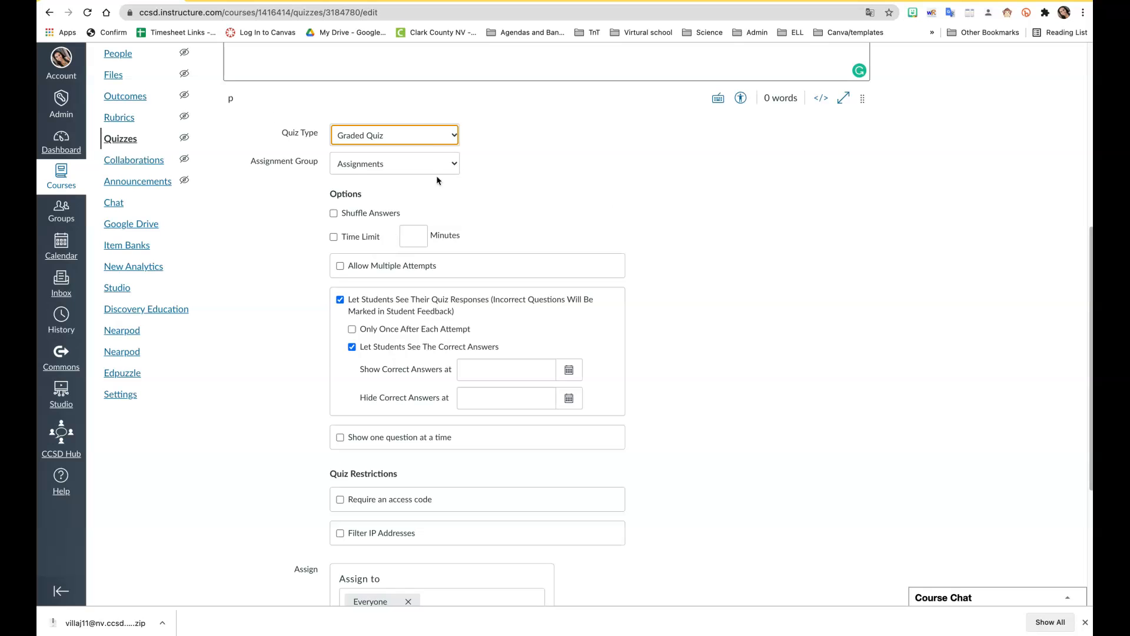
Turn on answer shuffling and set a time limit of 5 minutes for the quiz.
scroll(447, 188, down, 5)
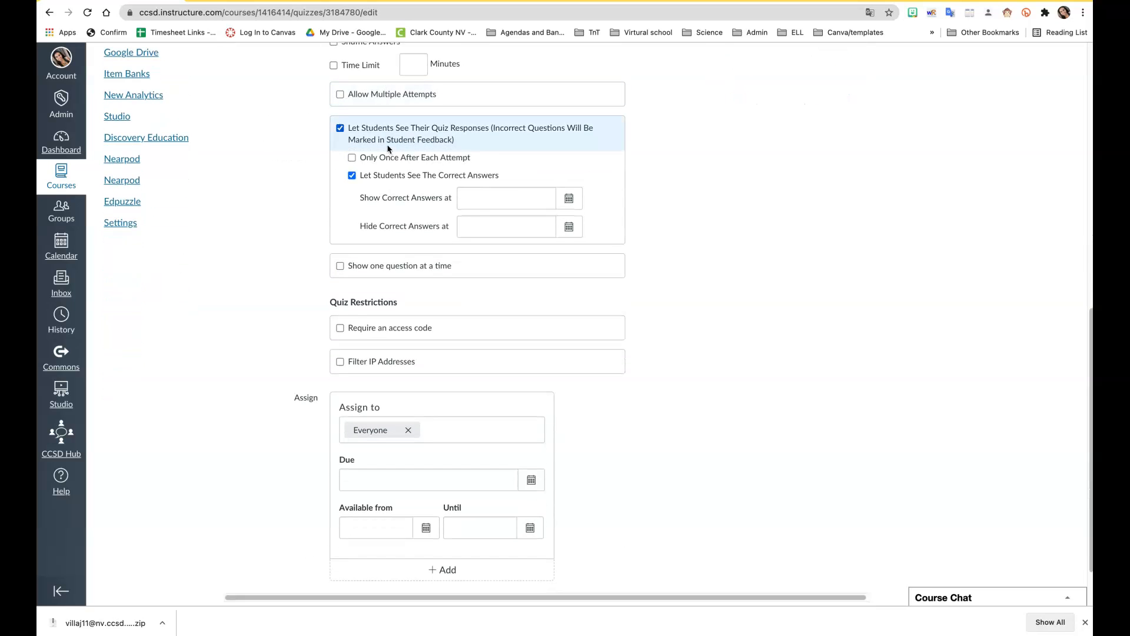
scroll(364, 189, up, 1)
scroll(365, 185, up, 2)
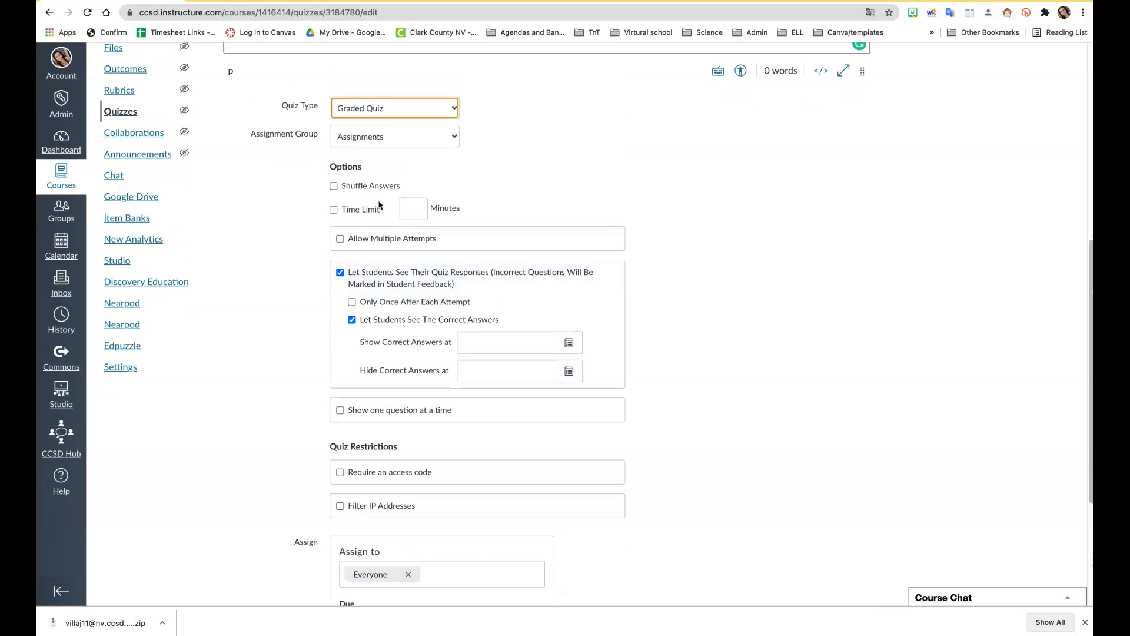
click(334, 186)
click(334, 211)
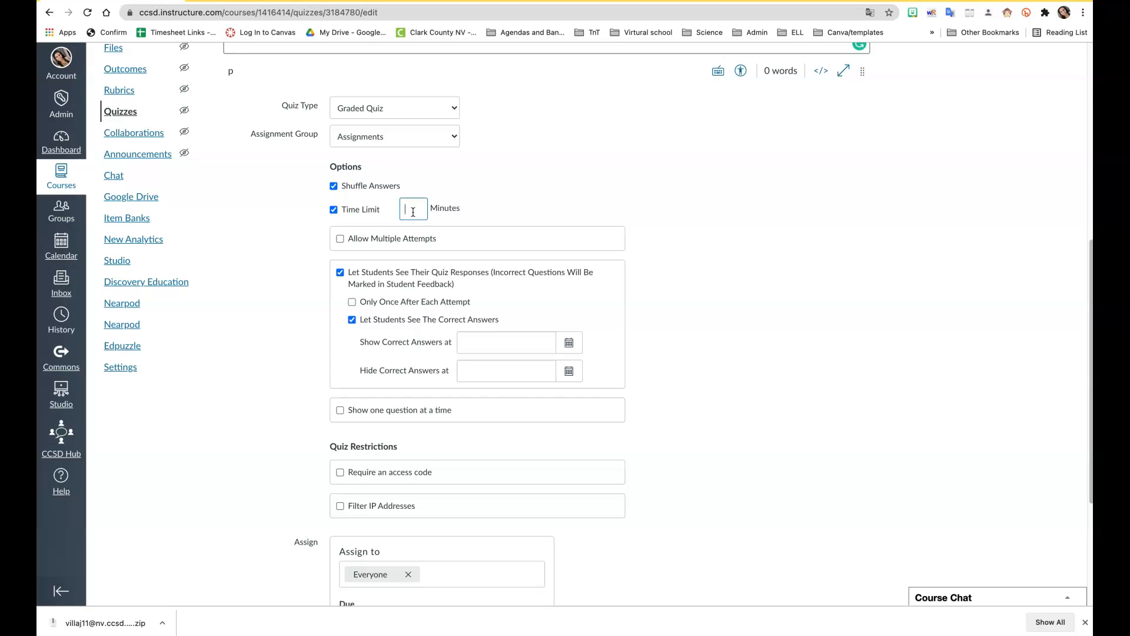
text(5)
Allow multiple attempts, keep the Highest quiz score, and limit the allowed attempts to 2.
click(340, 239)
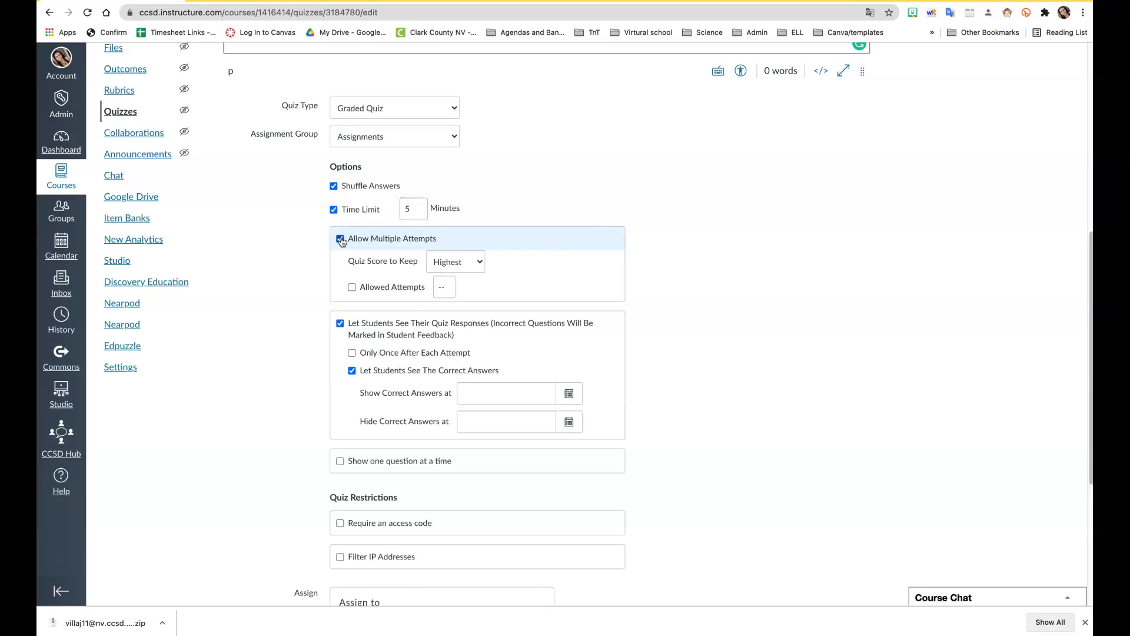
click(480, 263)
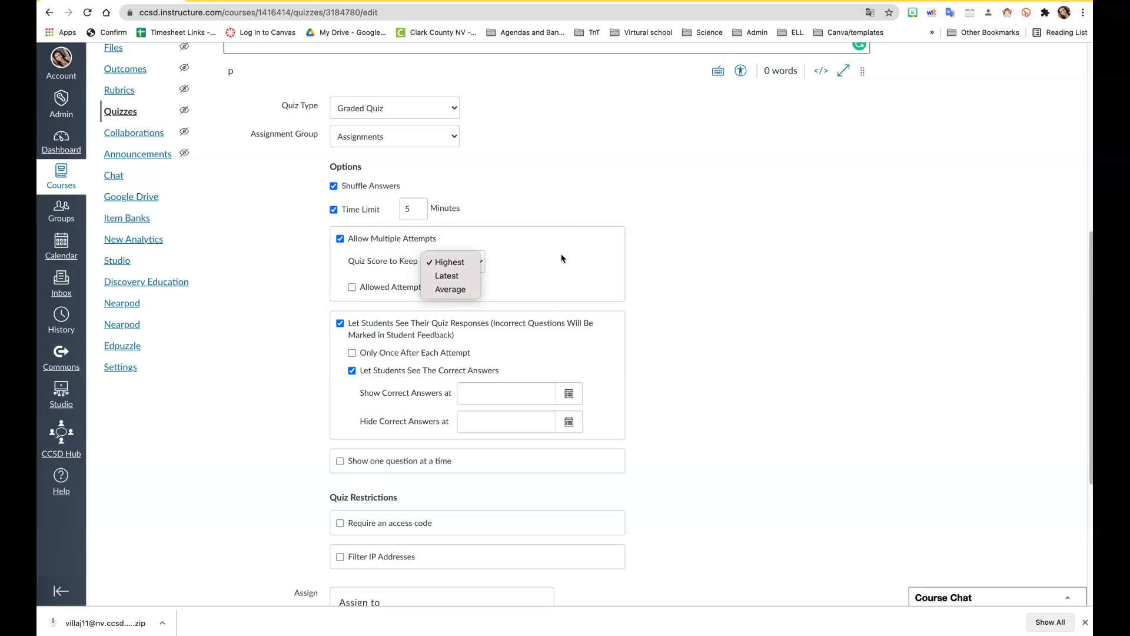
click(558, 211)
click(352, 287)
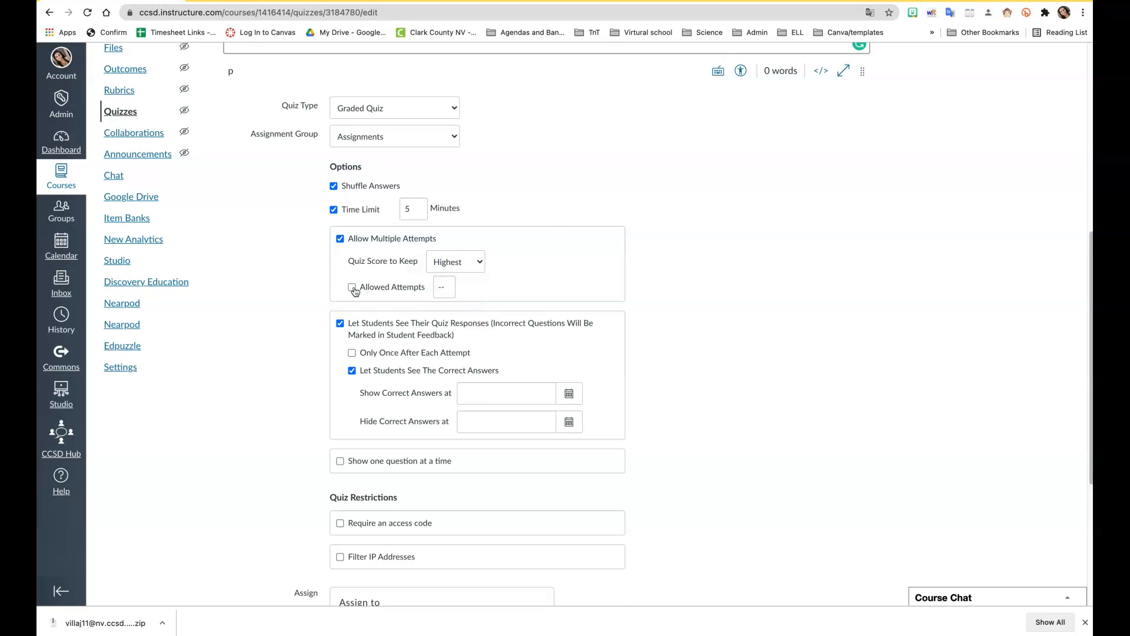
text(2)
click(677, 270)
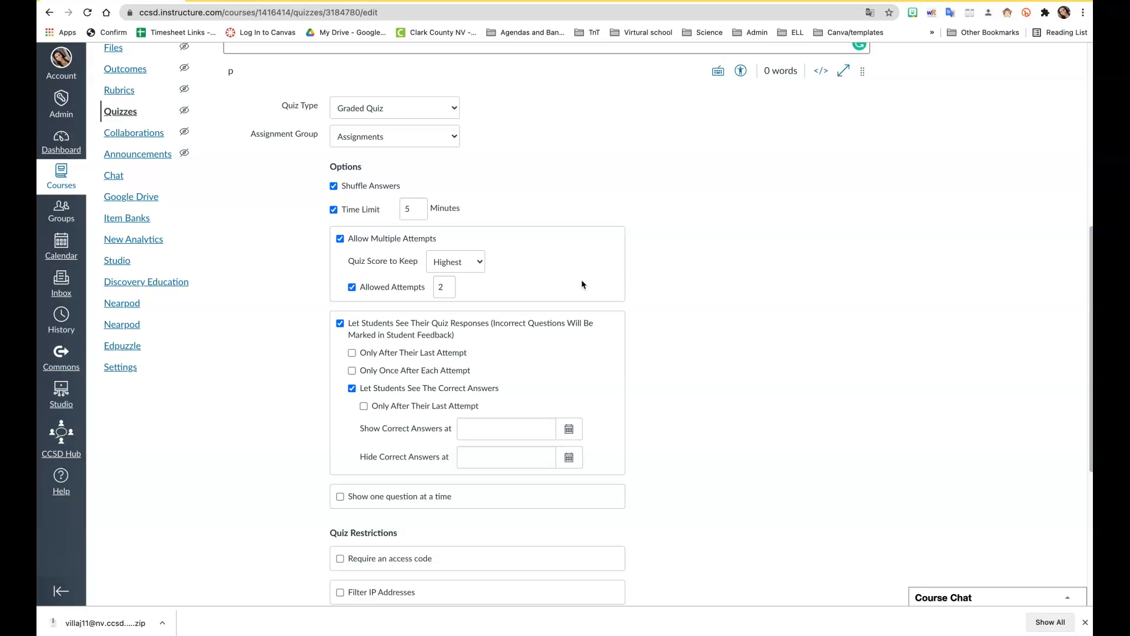
Set the number of allowed attempts to 1.
click(442, 287)
key(BackSpace)
text(1)
scroll(679, 308, down, 1)
click(678, 308)
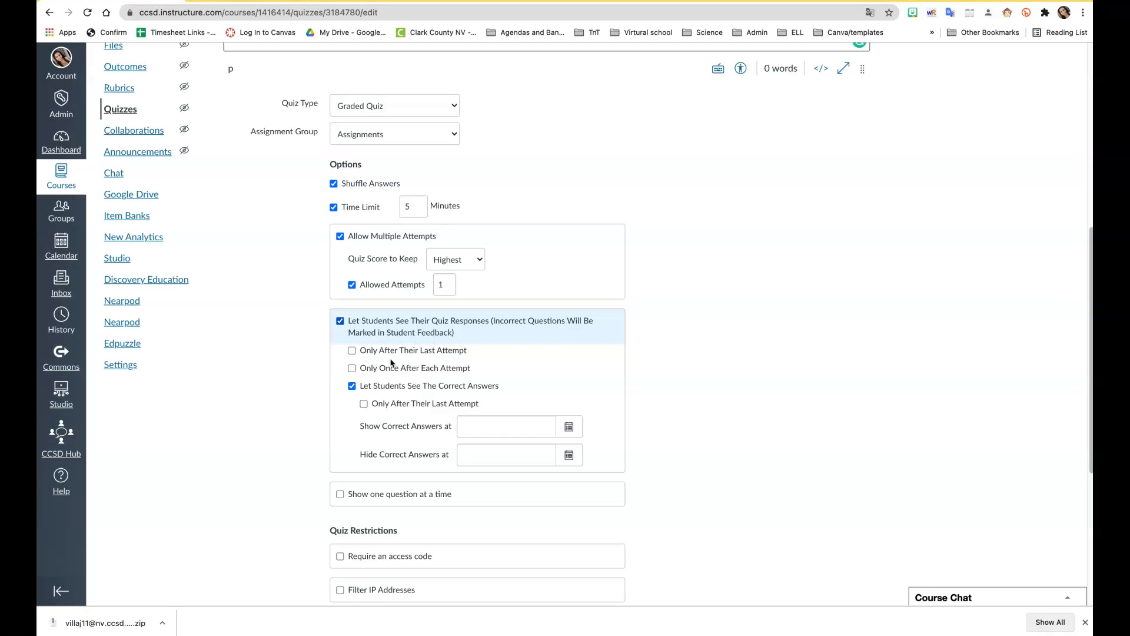
click(352, 385)
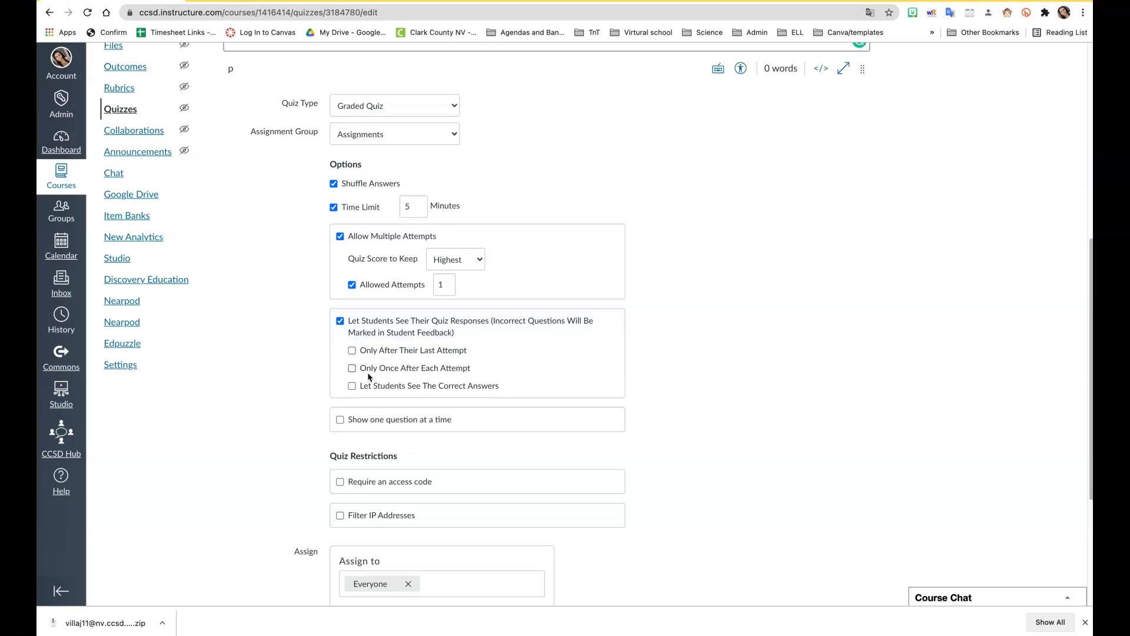
click(352, 351)
click(352, 369)
click(352, 351)
click(352, 369)
click(352, 386)
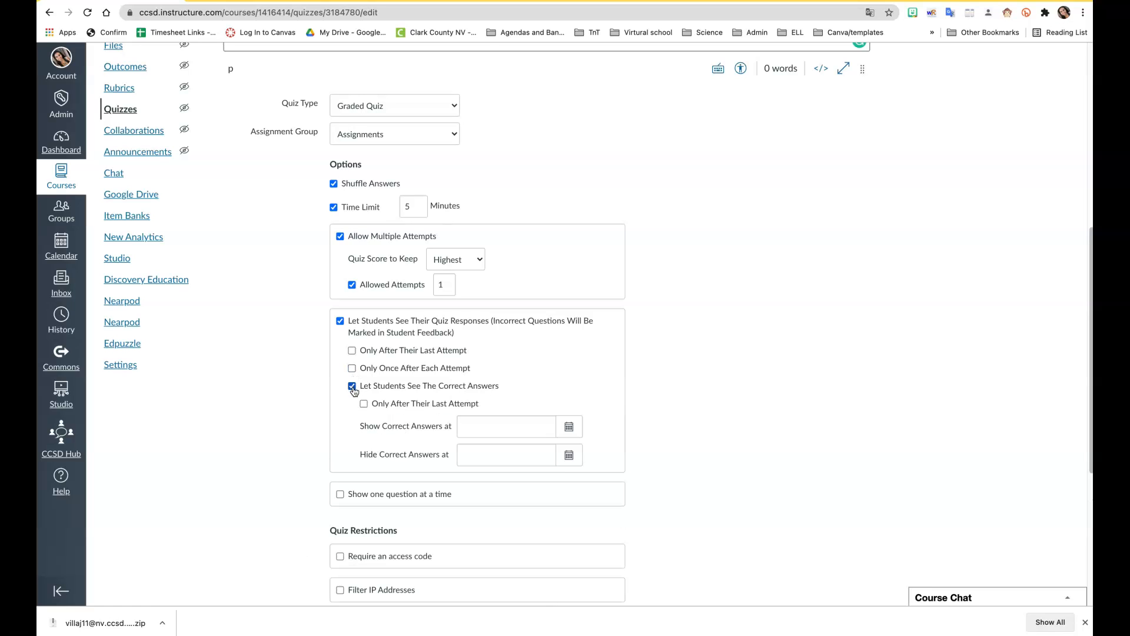
click(363, 404)
click(364, 404)
click(568, 426)
click(600, 401)
Show one question at a time and assign the quiz to 20-21 School Year Virtual Kick Off instead of Everyone.
scroll(627, 424, down, 5)
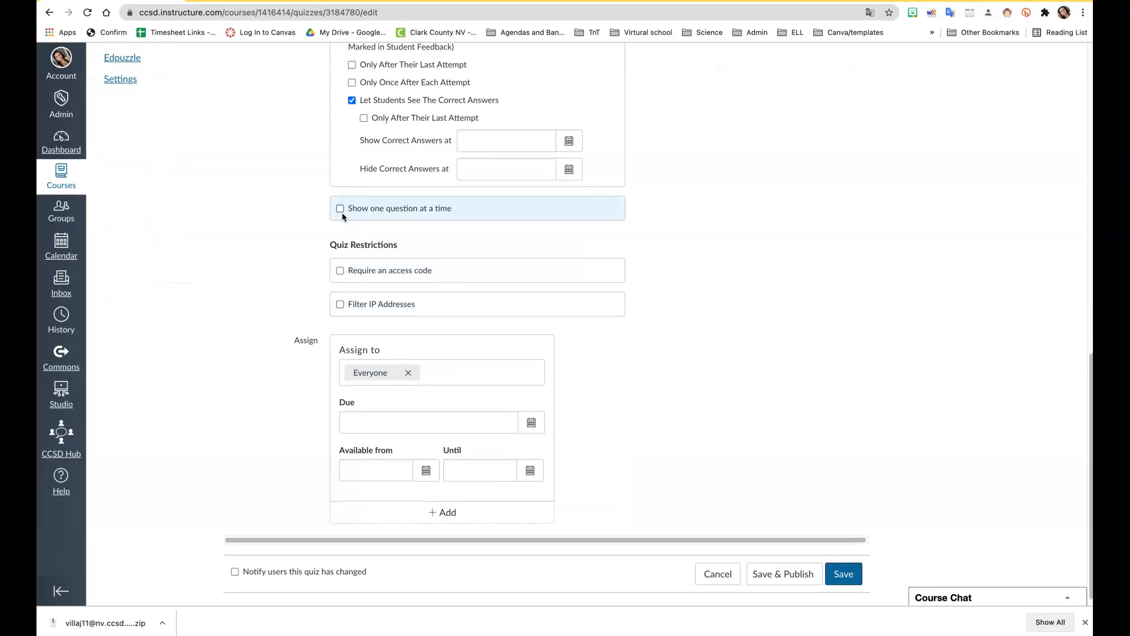
click(341, 211)
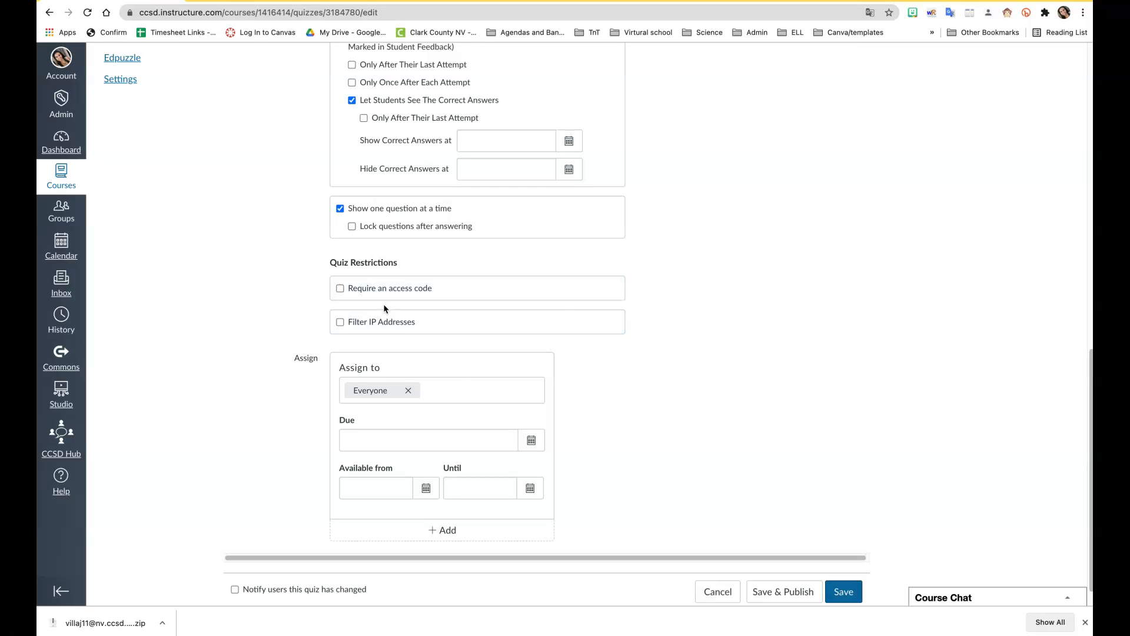
scroll(384, 309, down, 1)
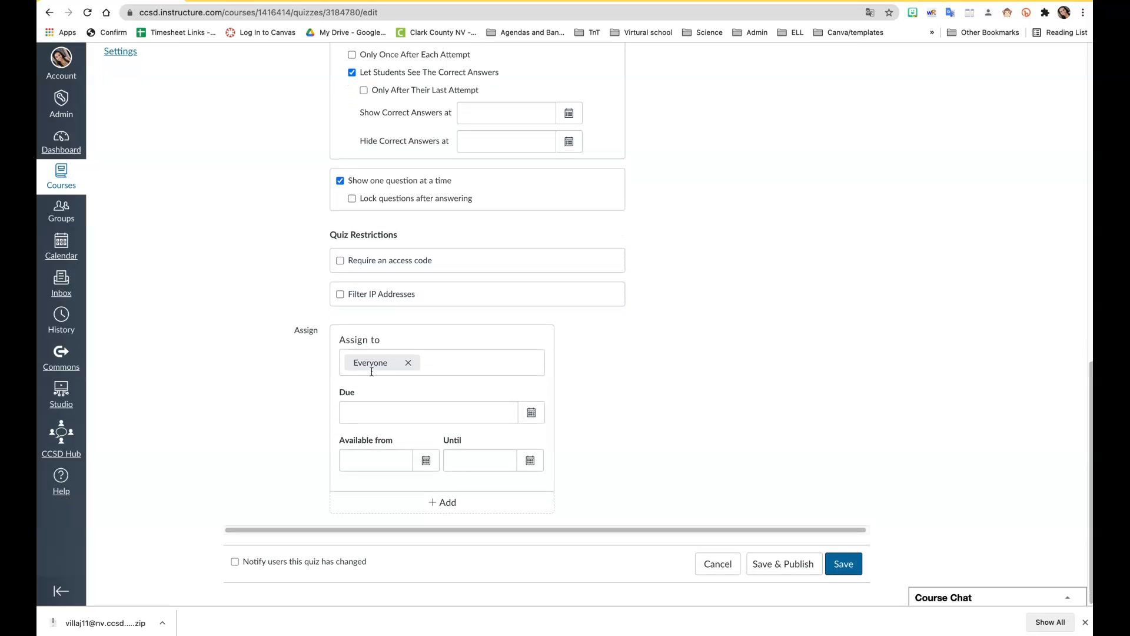
click(410, 364)
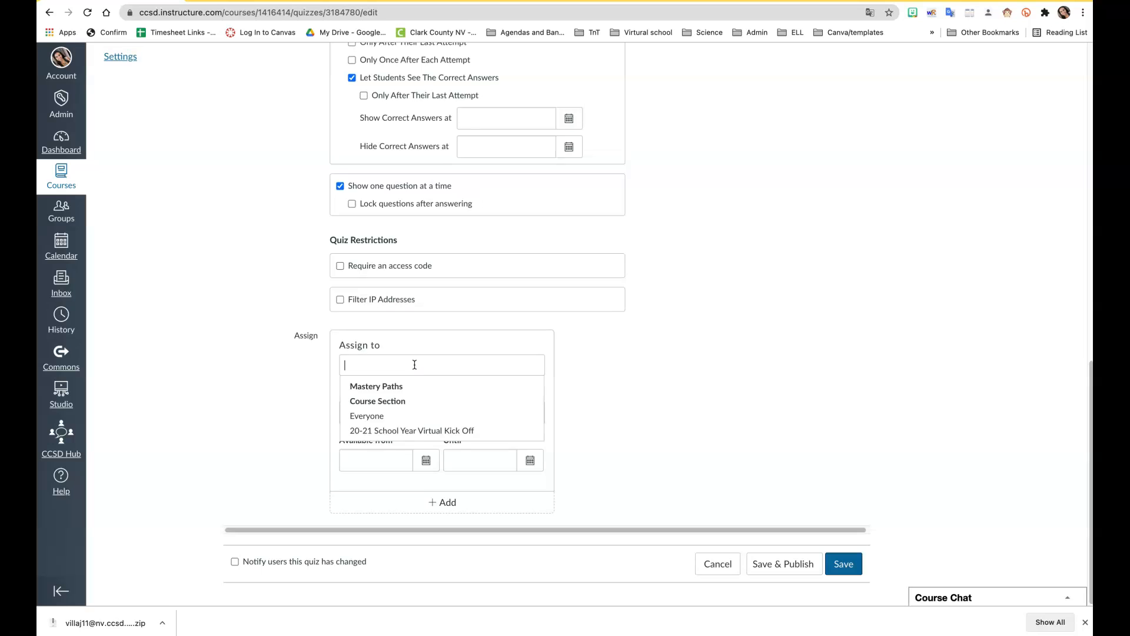
click(420, 430)
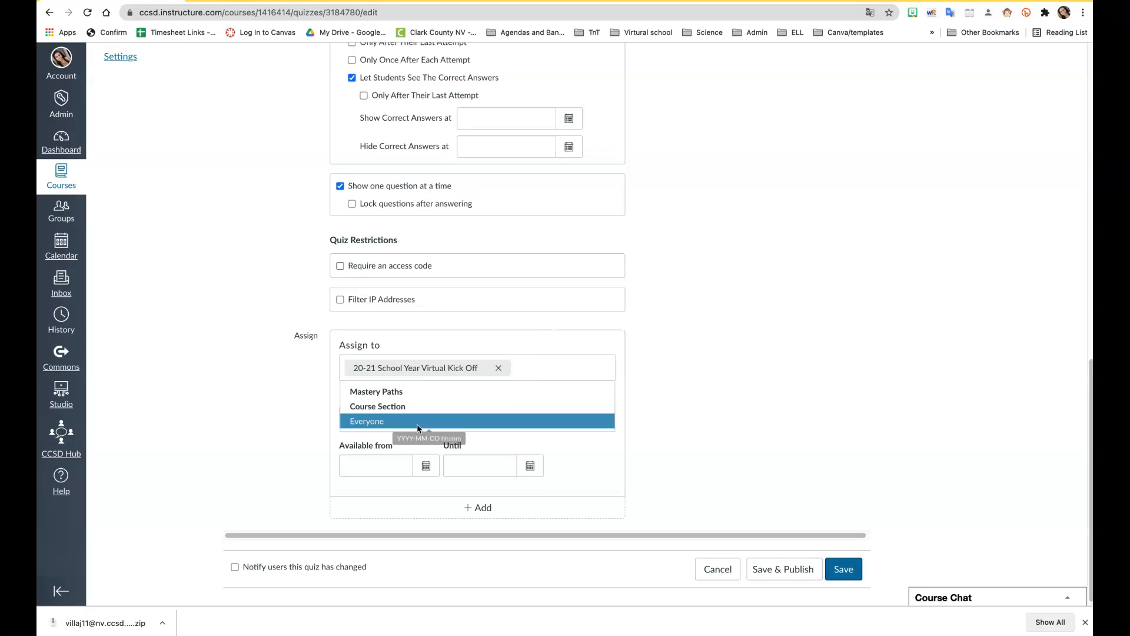
click(641, 398)
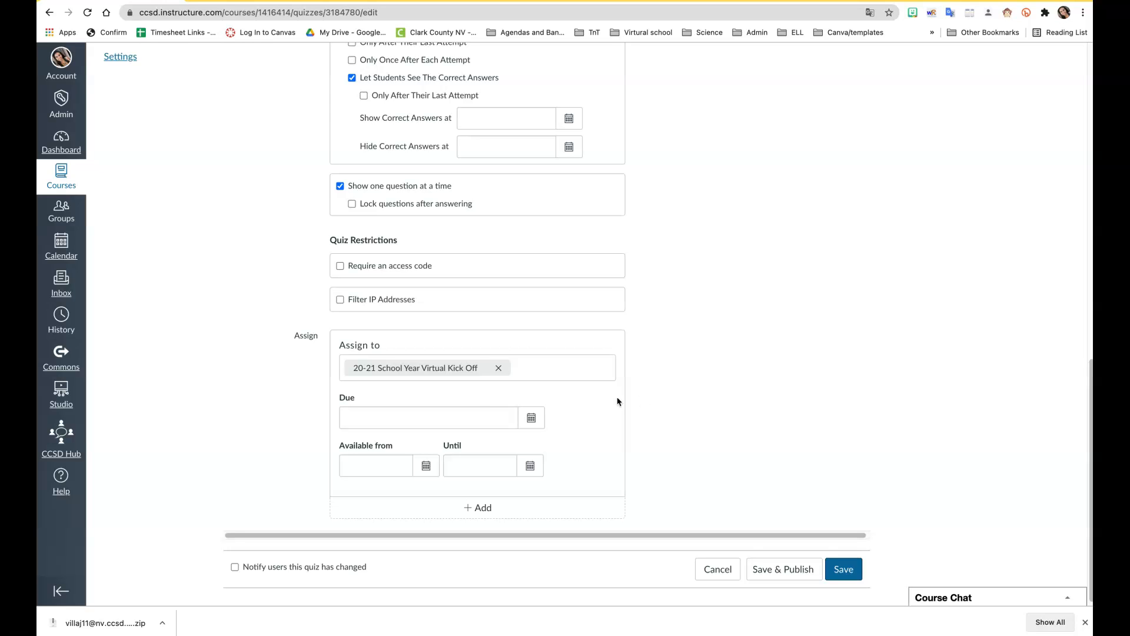
Add two more blank assignment blocks with their own due and availability dates below the first one.
click(493, 516)
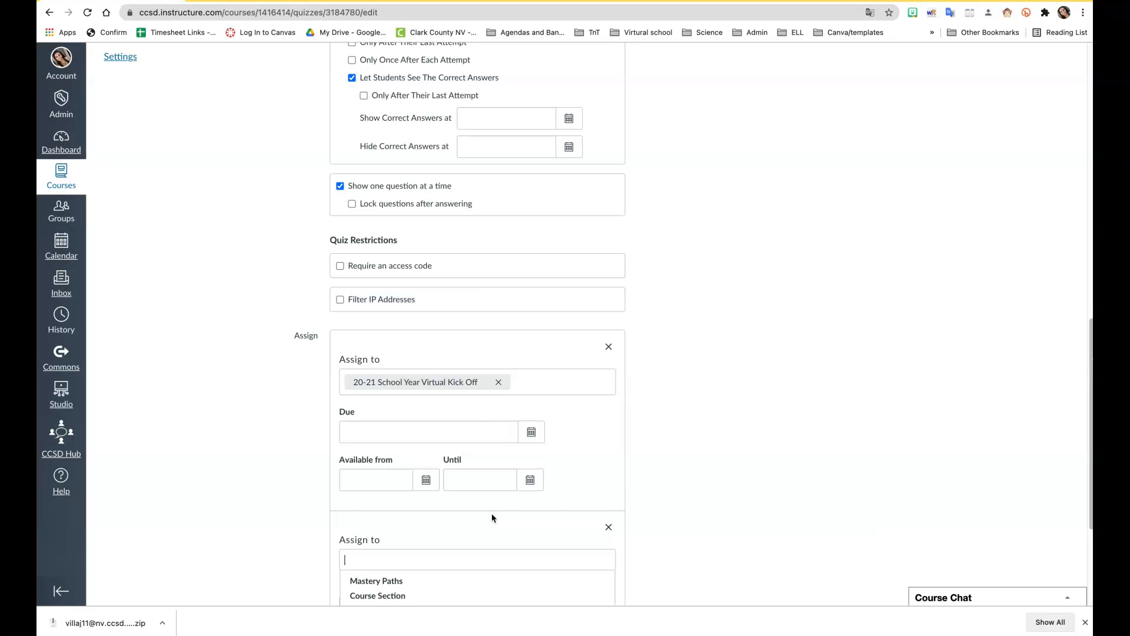
scroll(492, 517, down, 3)
click(486, 504)
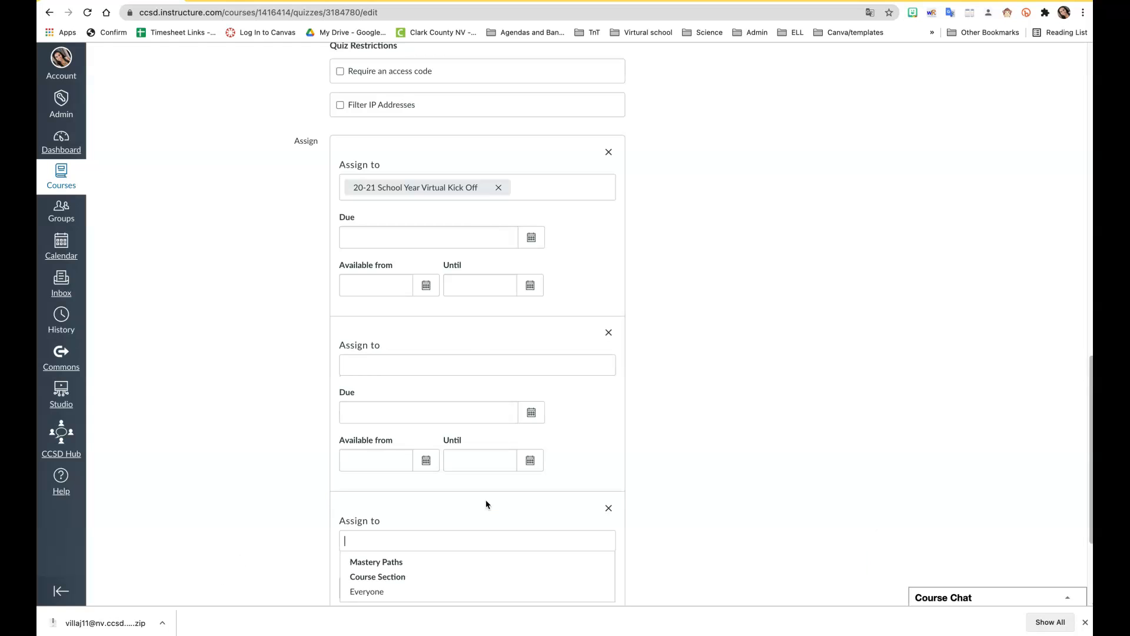
Switch from the Practice quiz's details to its questions.
scroll(486, 505, down, 3)
click(486, 504)
scroll(485, 505, down, 3)
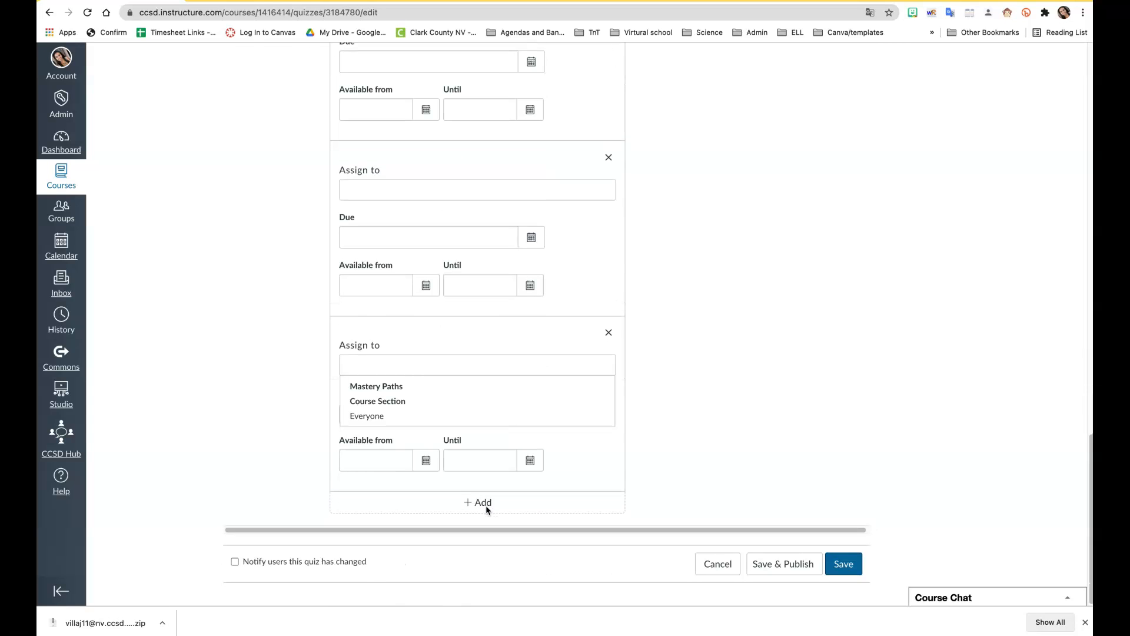
scroll(682, 378, up, 20)
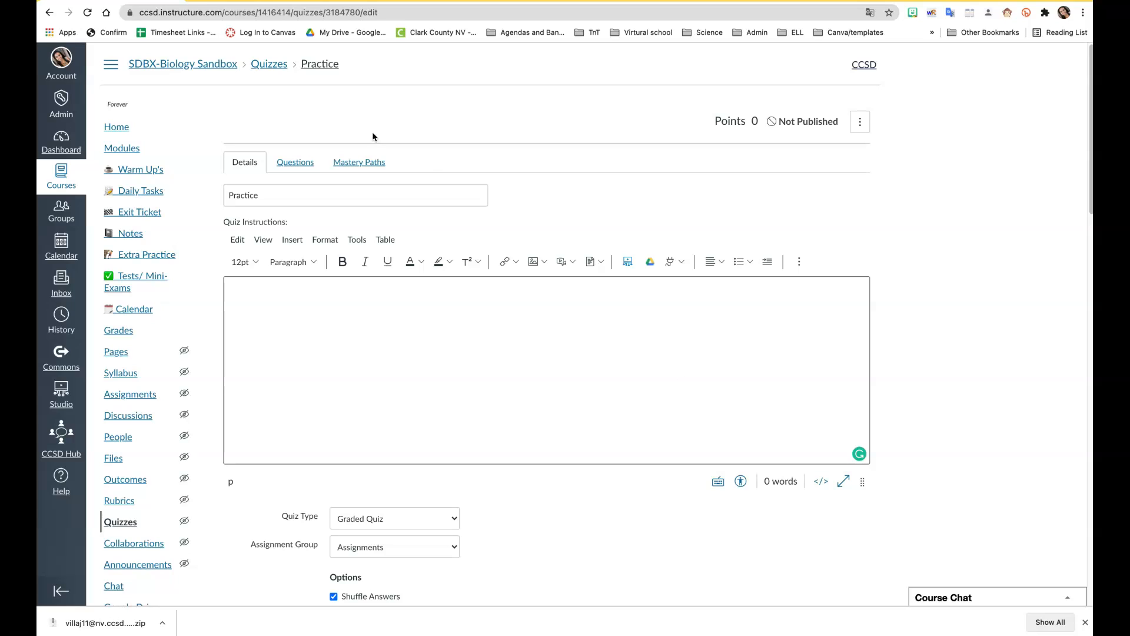
click(288, 157)
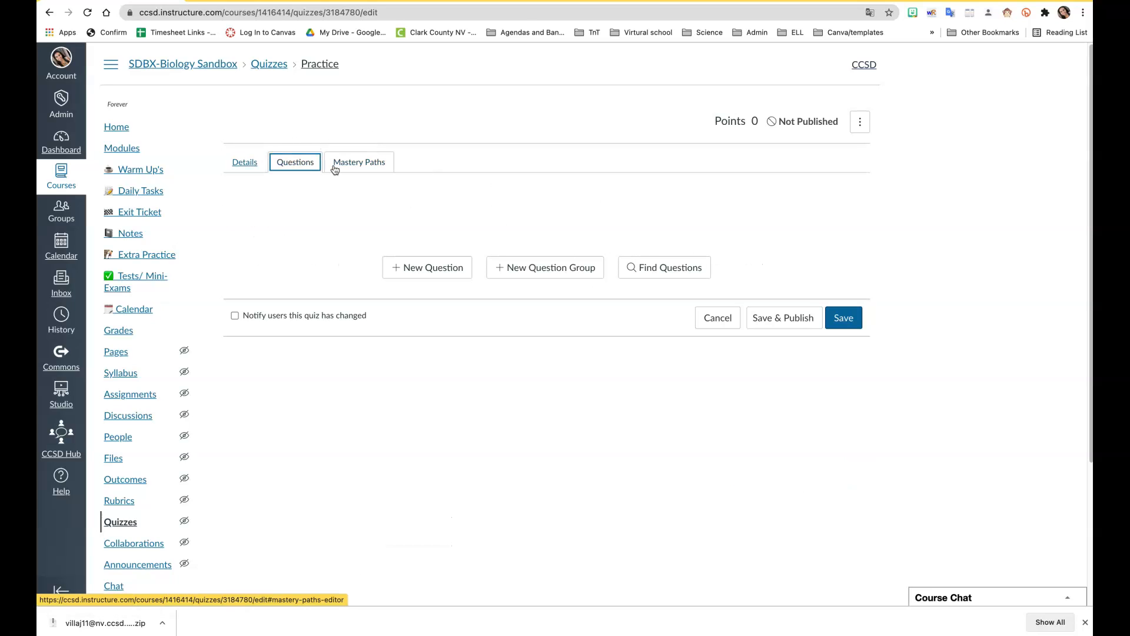
Find existing quiz questions in the reflection question bank and select "How well did you prepare for the Exam?".
click(686, 272)
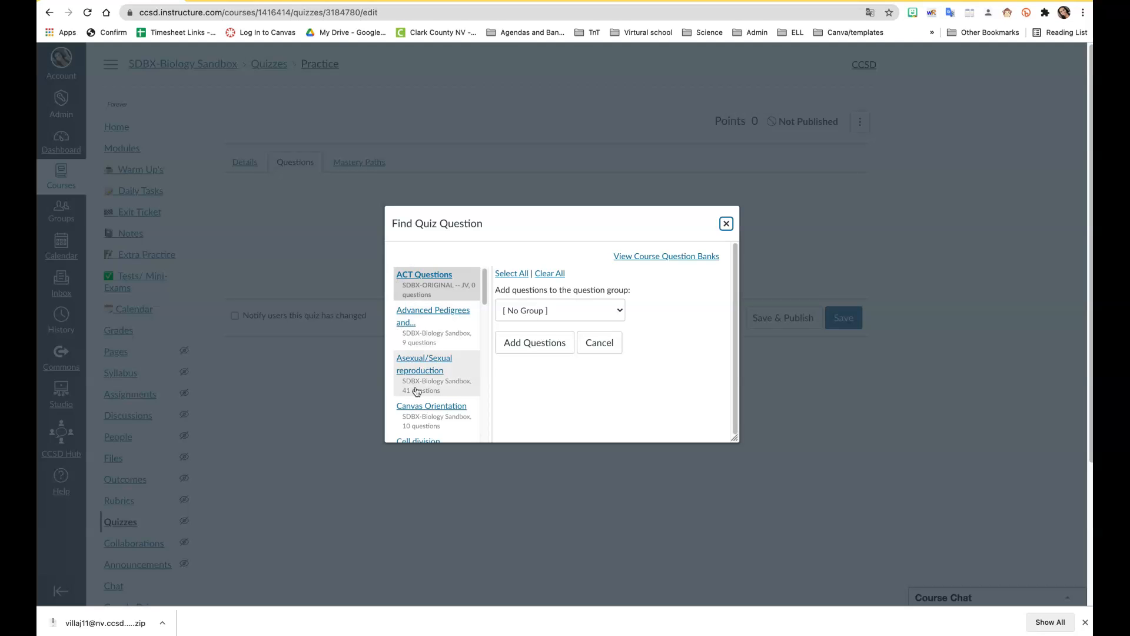
scroll(416, 385, down, 1)
scroll(416, 353, down, 5)
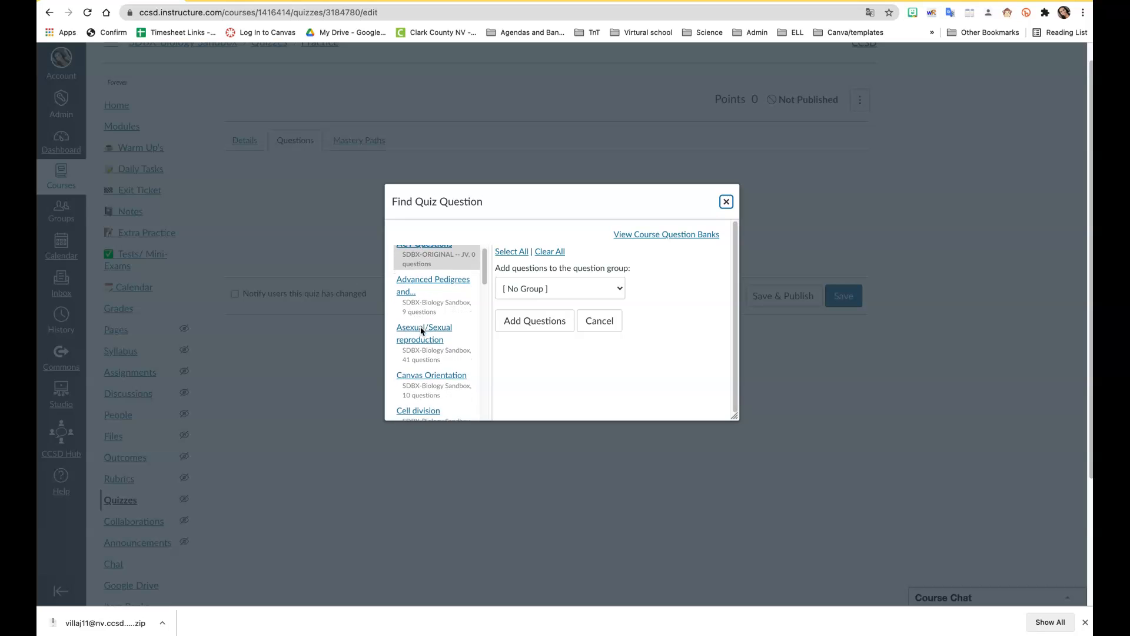
scroll(422, 331, up, 4)
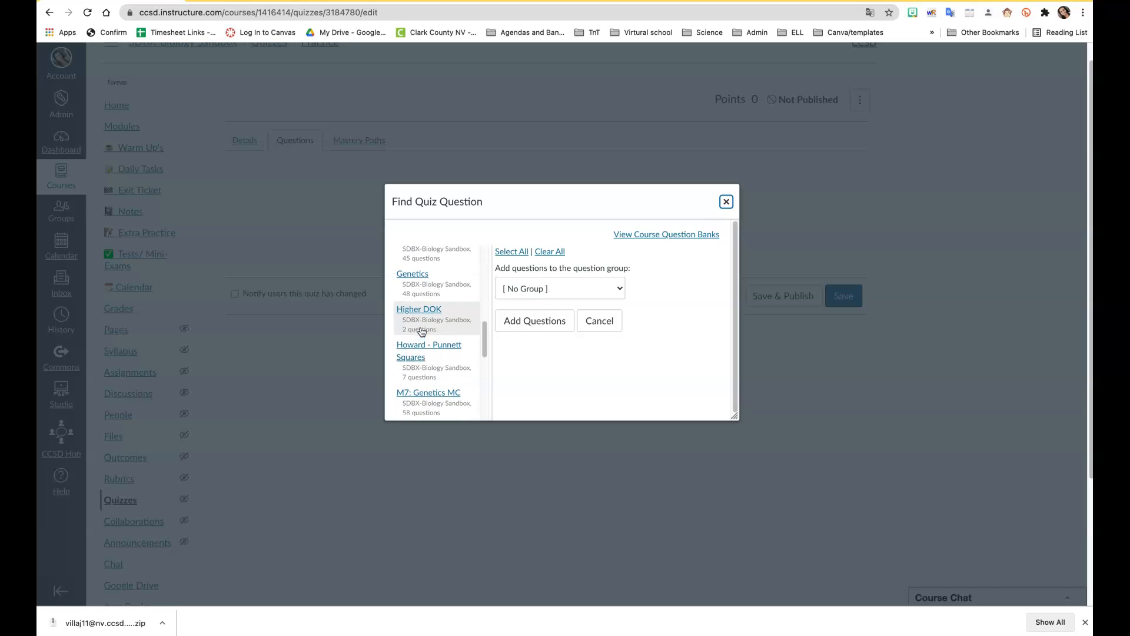
scroll(421, 330, up, 2)
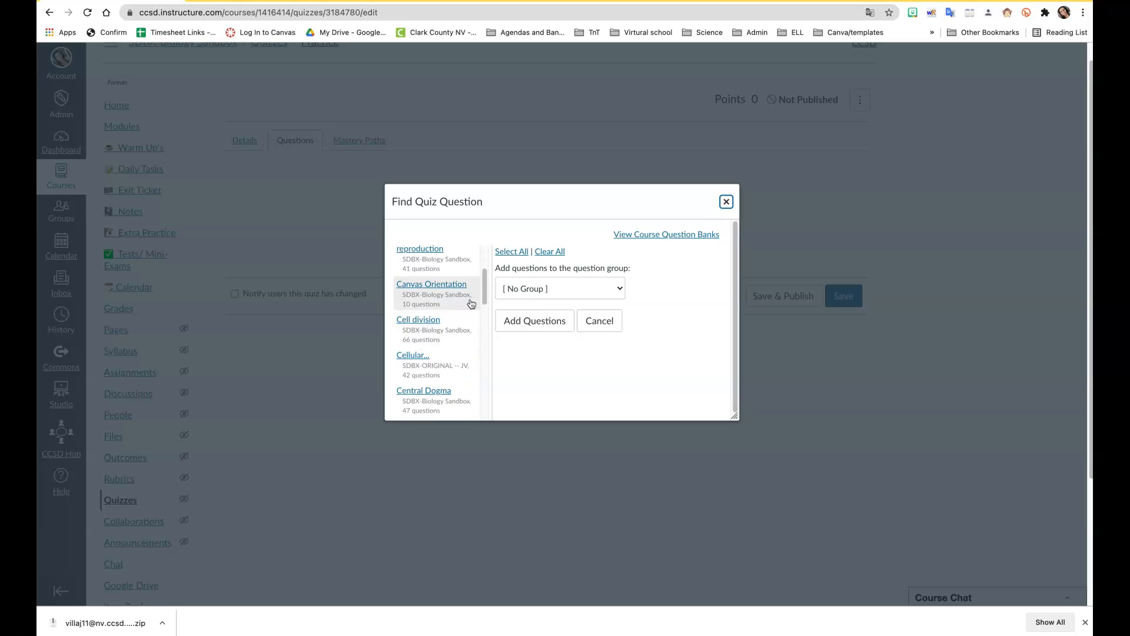
drag(485, 285, 485, 371)
click(420, 328)
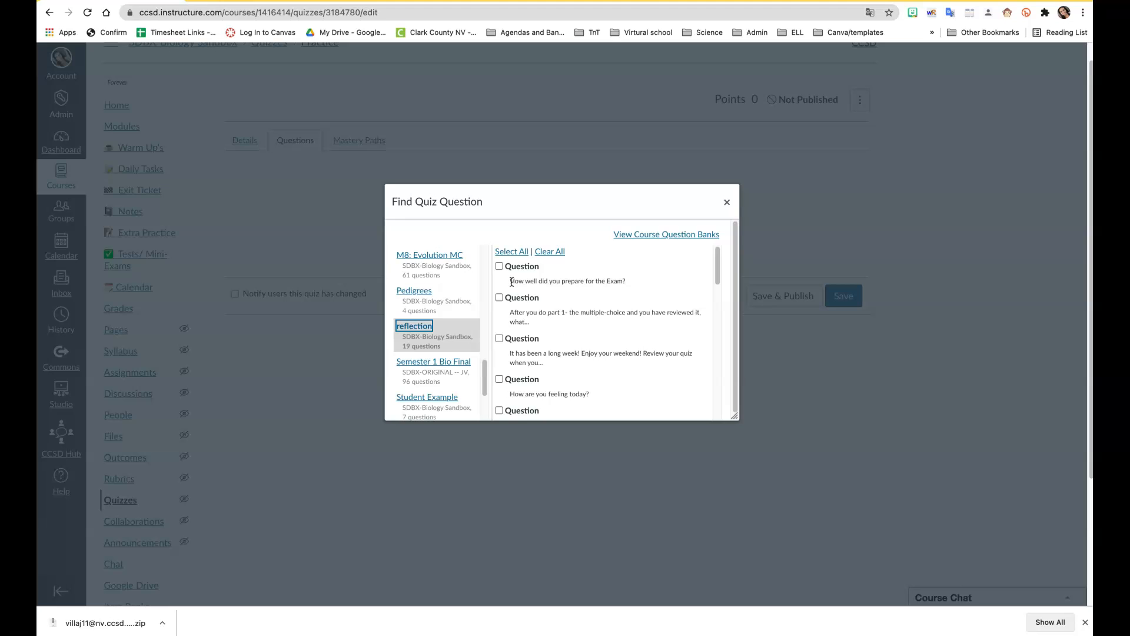
click(499, 266)
scroll(499, 302, down, 2)
click(499, 307)
click(499, 337)
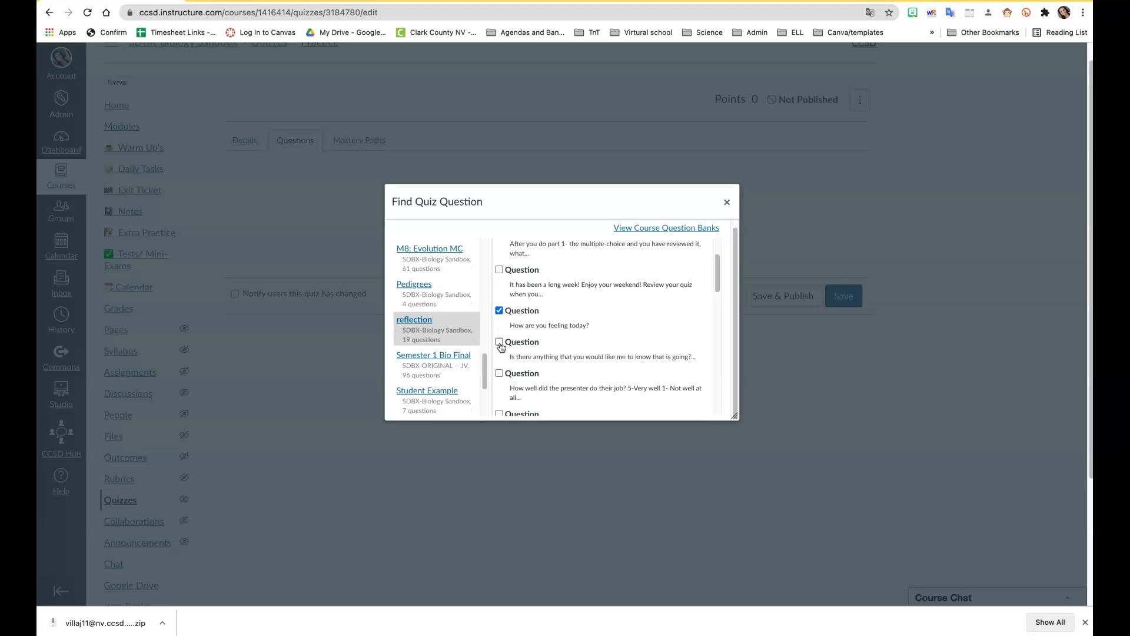
scroll(501, 347, down, 1)
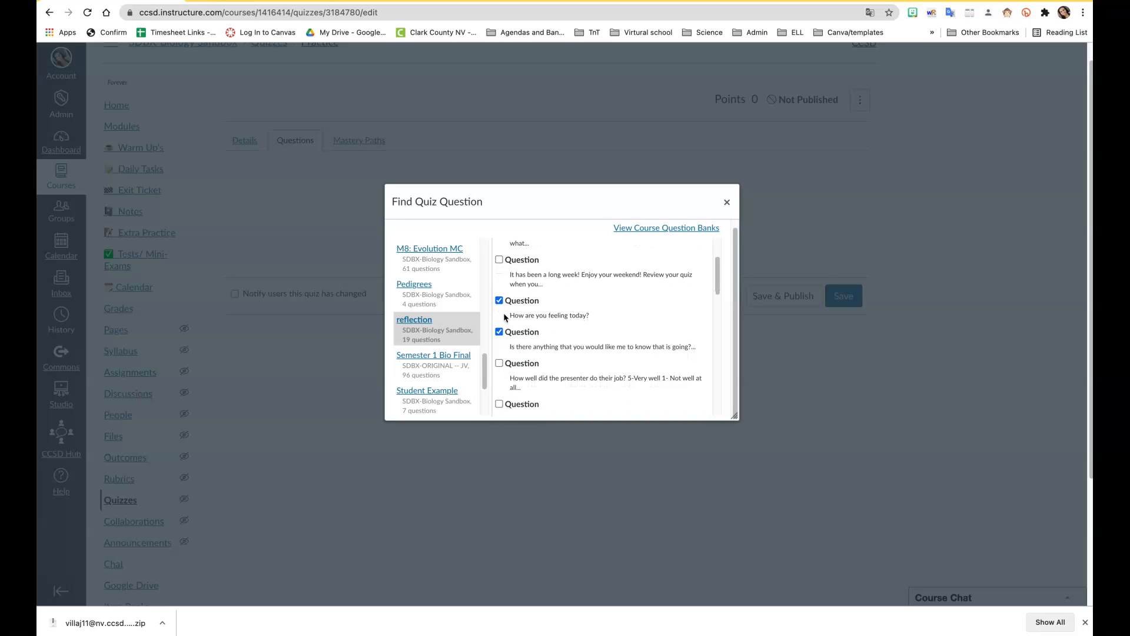
click(499, 301)
click(499, 332)
Select the presenter, recorder, Timekeeper, current grade and missing assignments questions, and add all selected questions to the quiz without a group.
scroll(499, 336, down, 2)
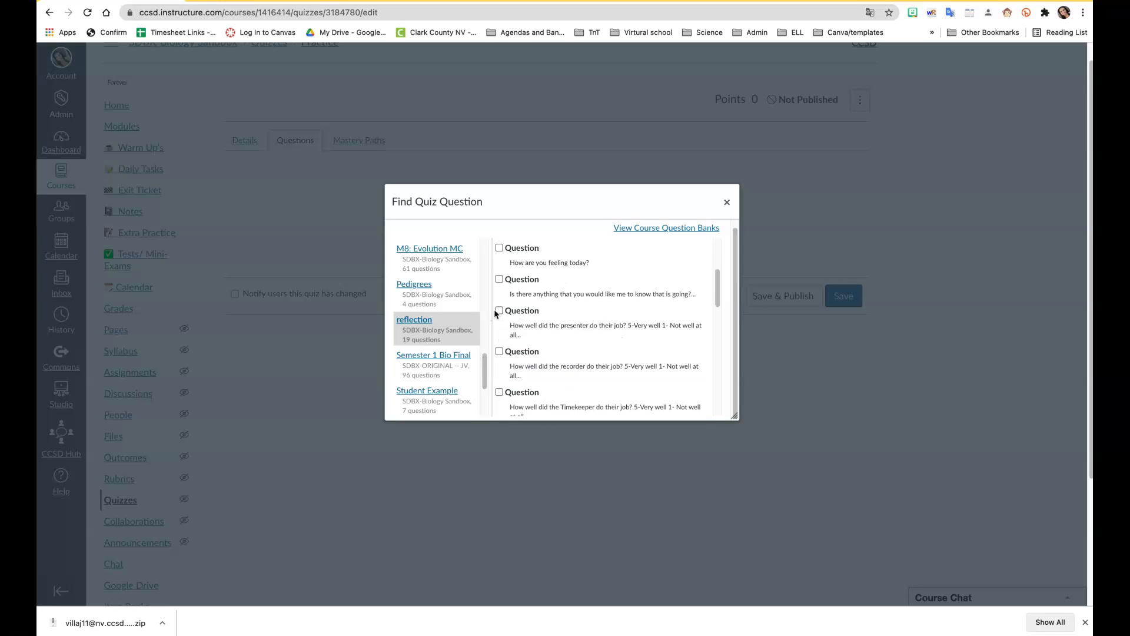
click(500, 312)
click(499, 352)
click(500, 392)
scroll(499, 395, down, 10)
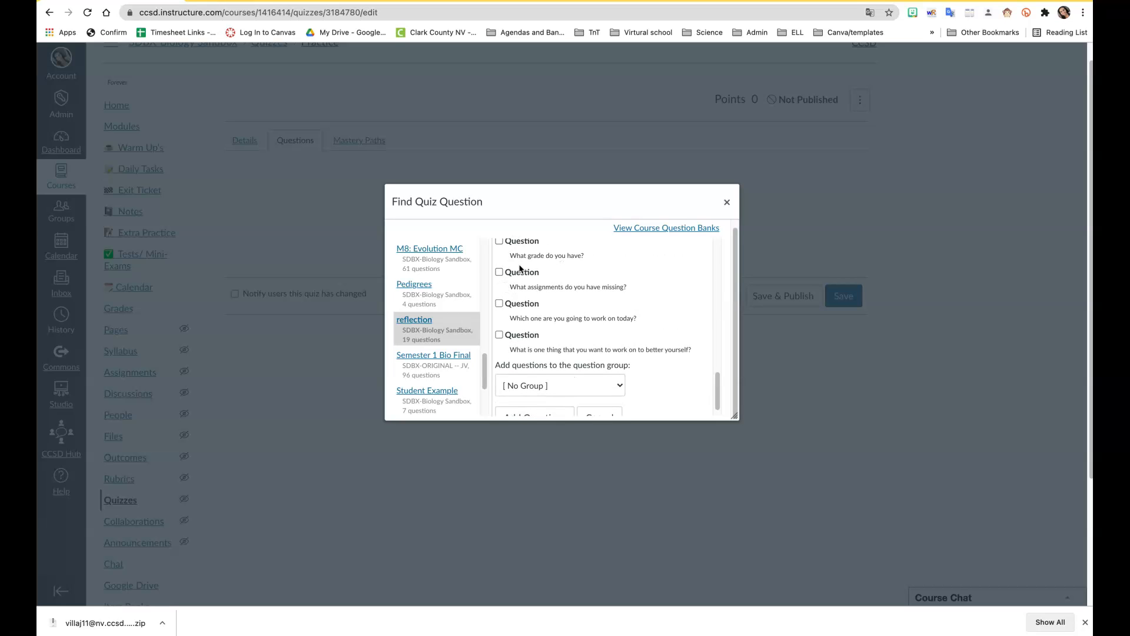
click(499, 272)
scroll(504, 297, down, 1)
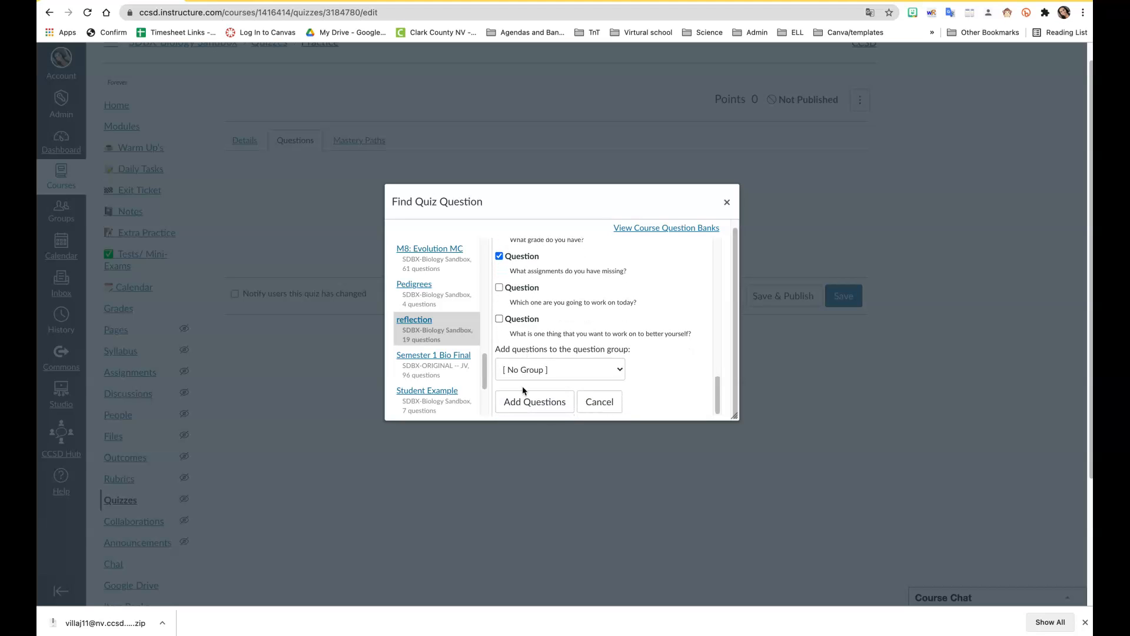
click(524, 402)
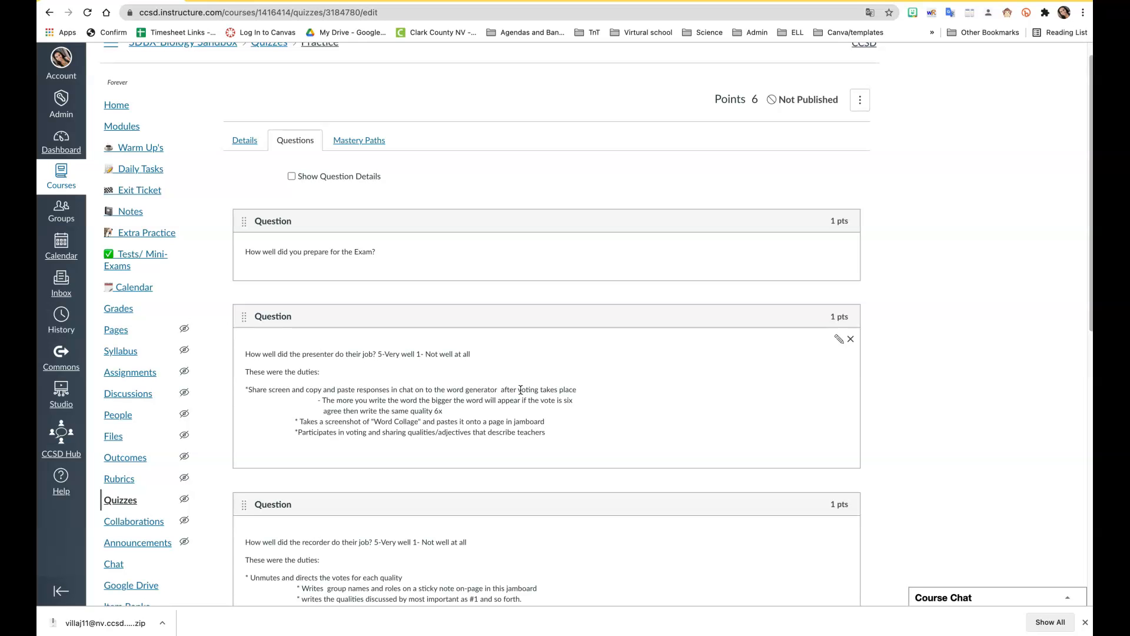
Open the exam preparation question for editing and examine its answer choices and the available question types.
scroll(485, 366, down, 6)
mouse_move(485, 366)
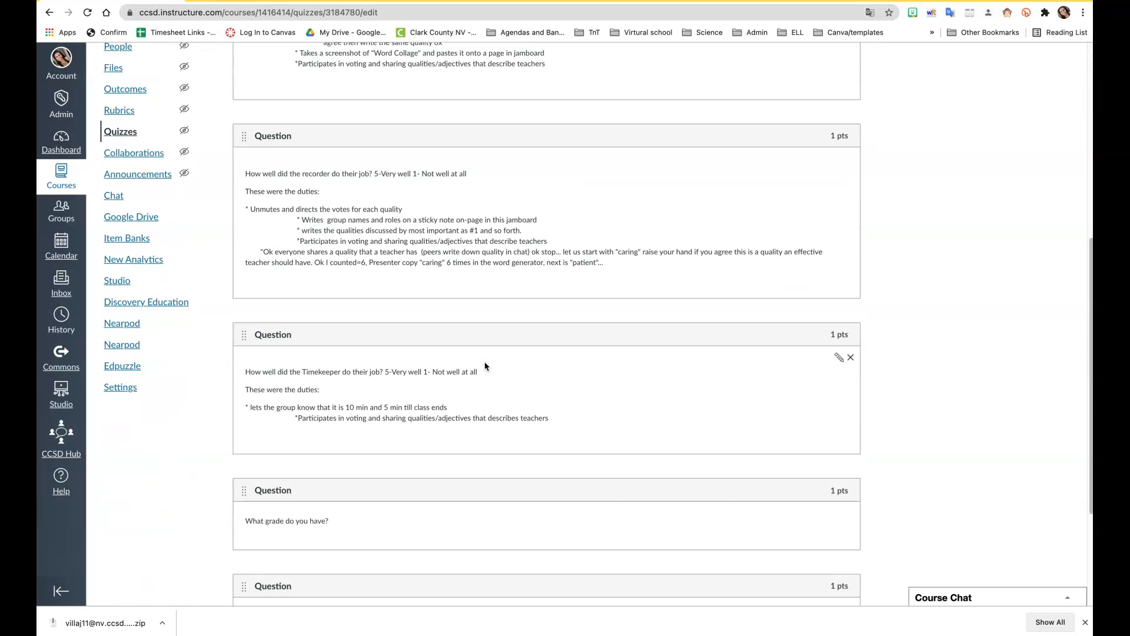
scroll(485, 366, down, 3)
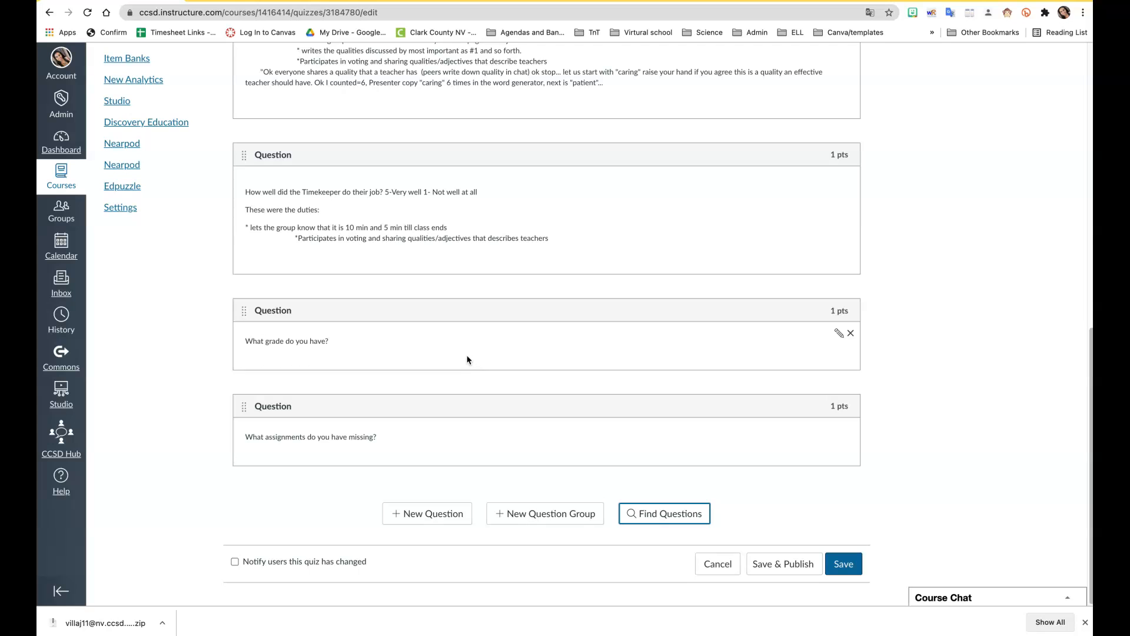
scroll(457, 363, up, 15)
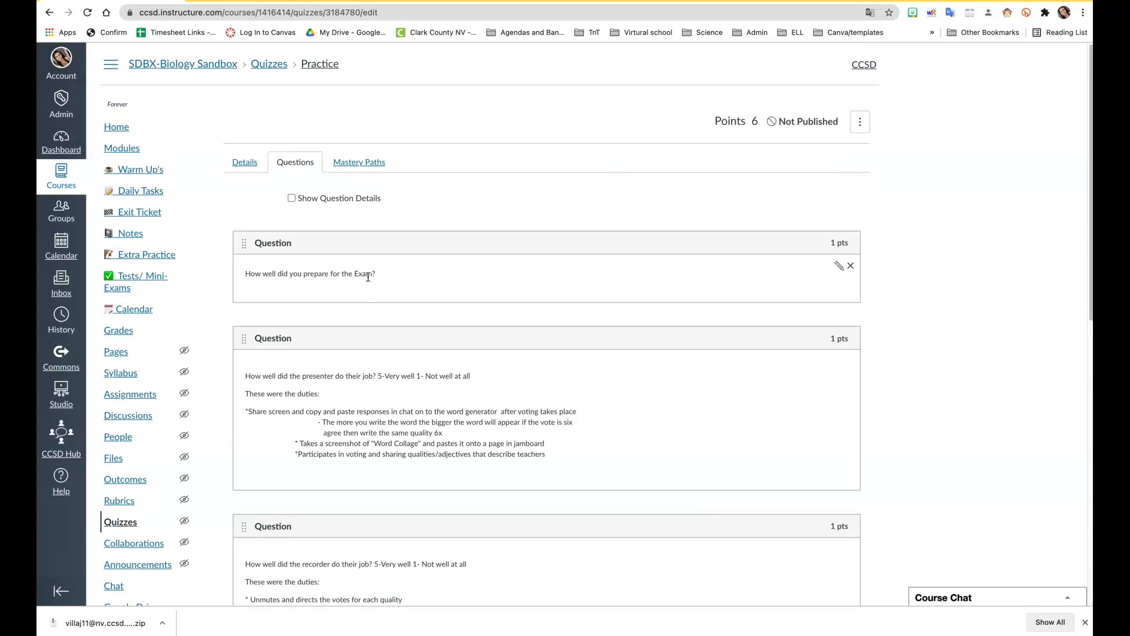
click(839, 263)
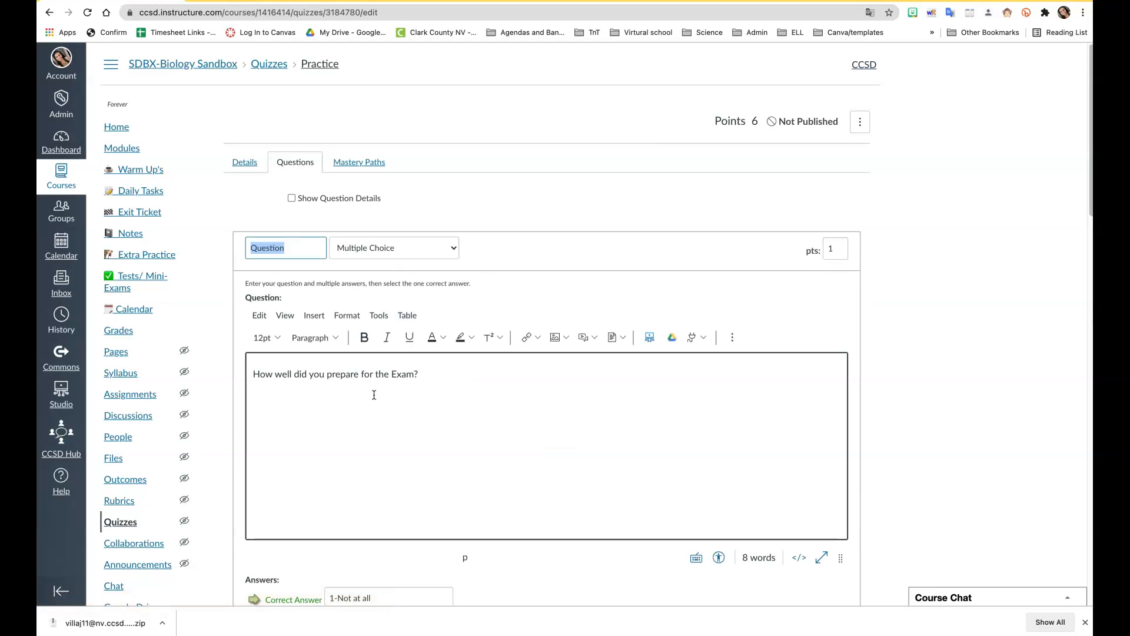
scroll(374, 394, down, 1)
scroll(374, 396, down, 1)
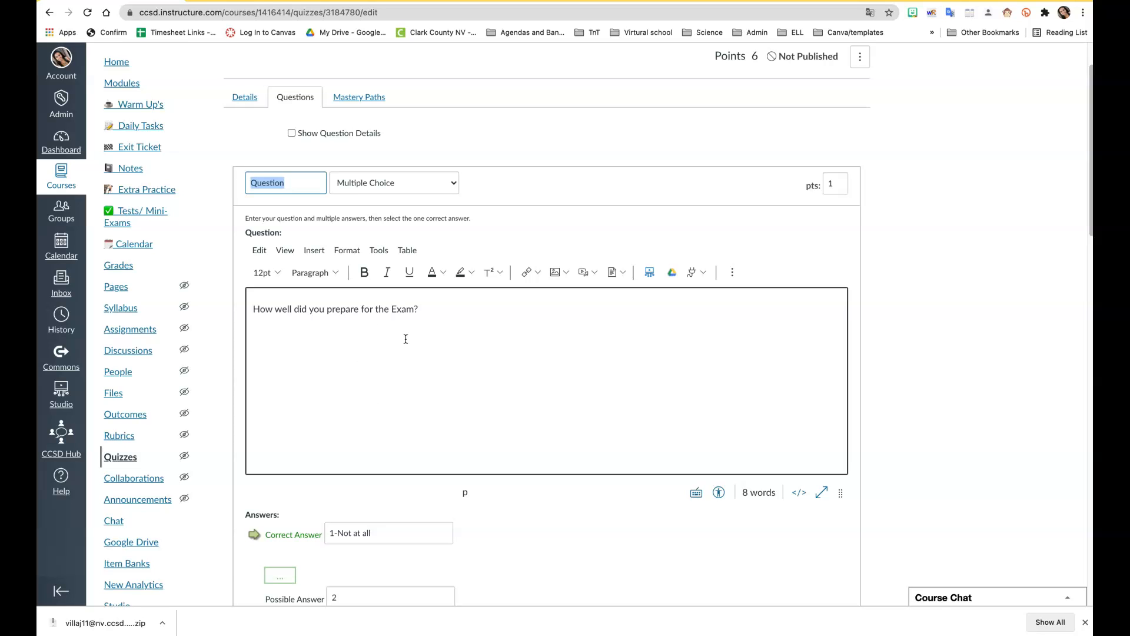
scroll(405, 339, down, 5)
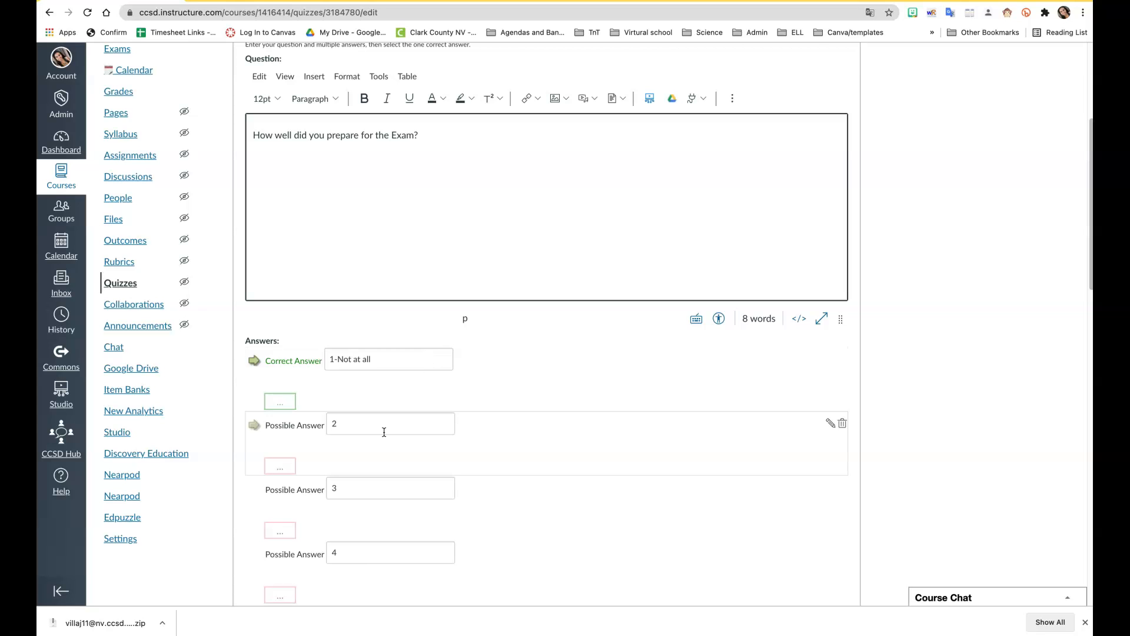
scroll(384, 435, down, 6)
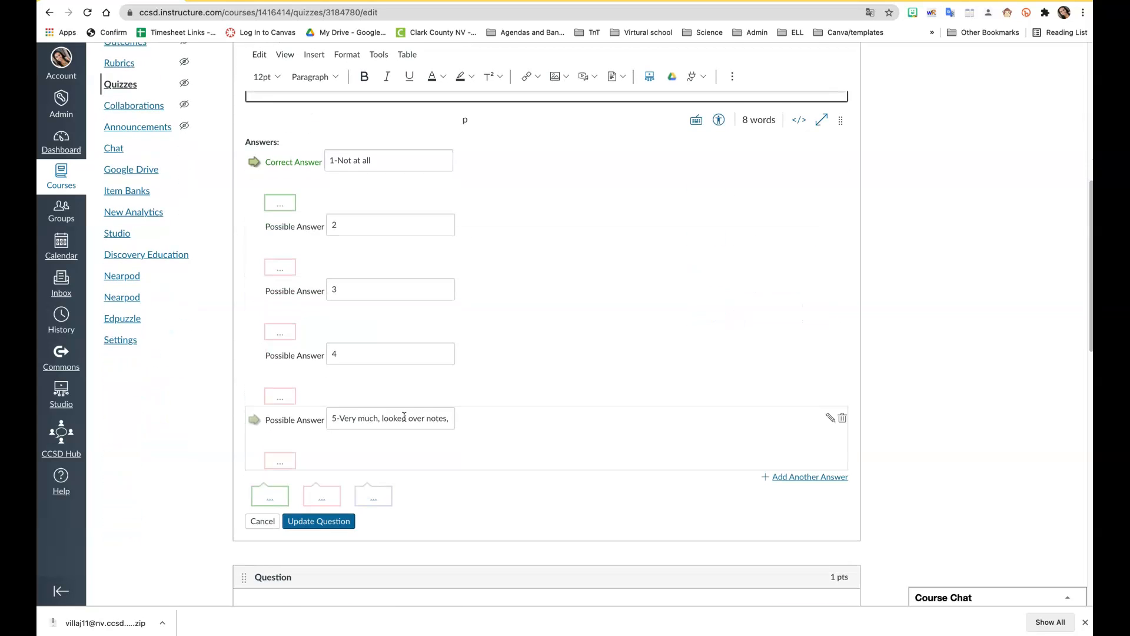
click(436, 417)
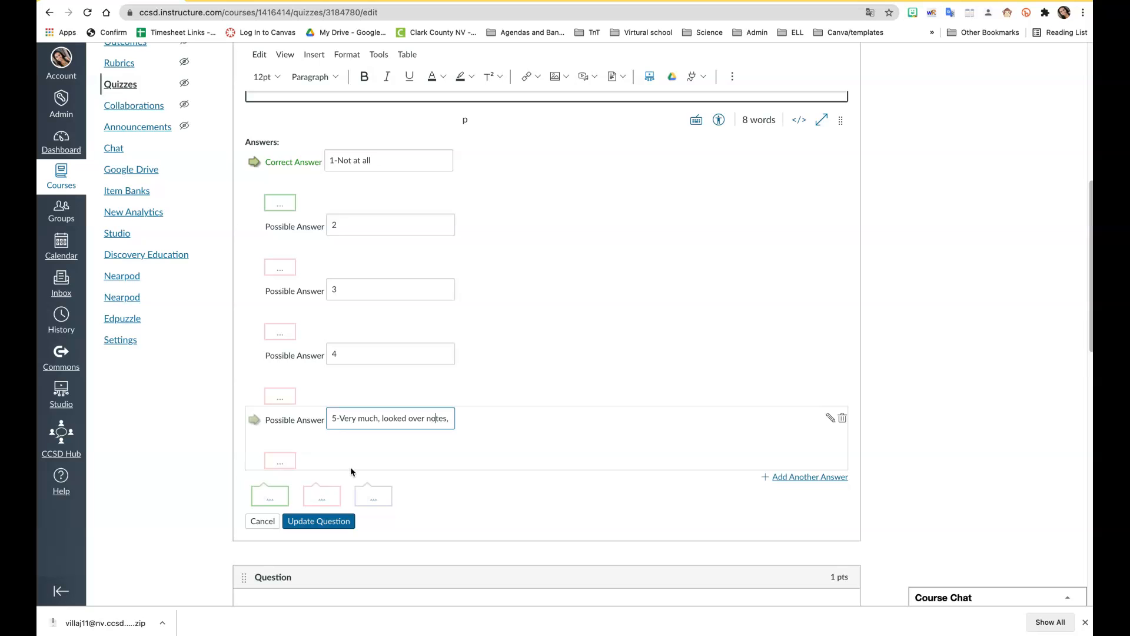
scroll(364, 411, up, 10)
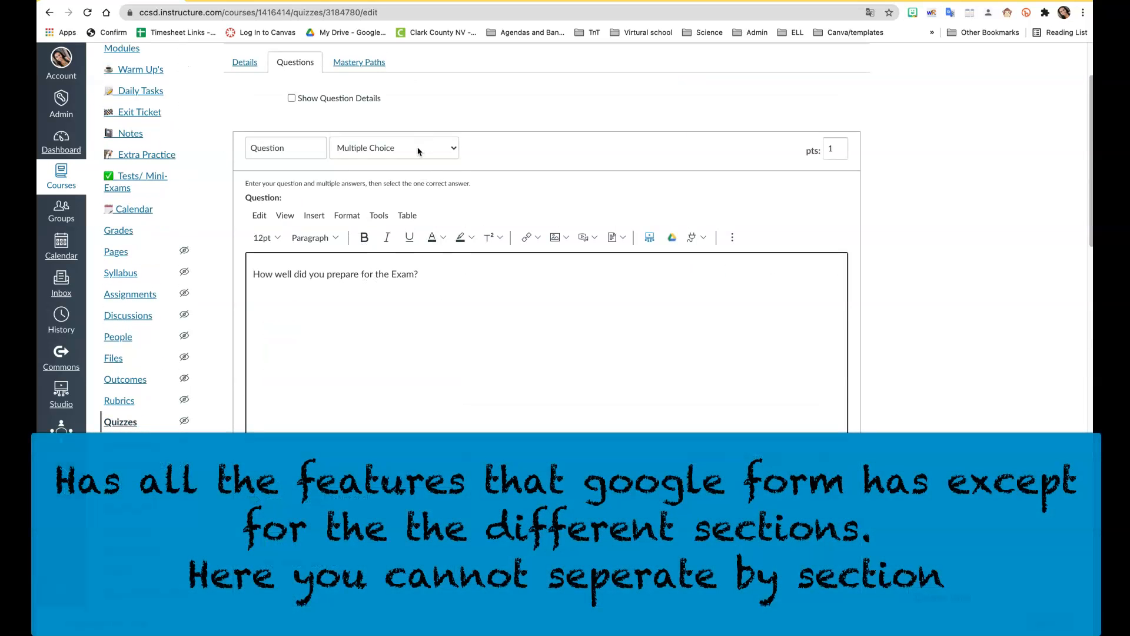
click(418, 148)
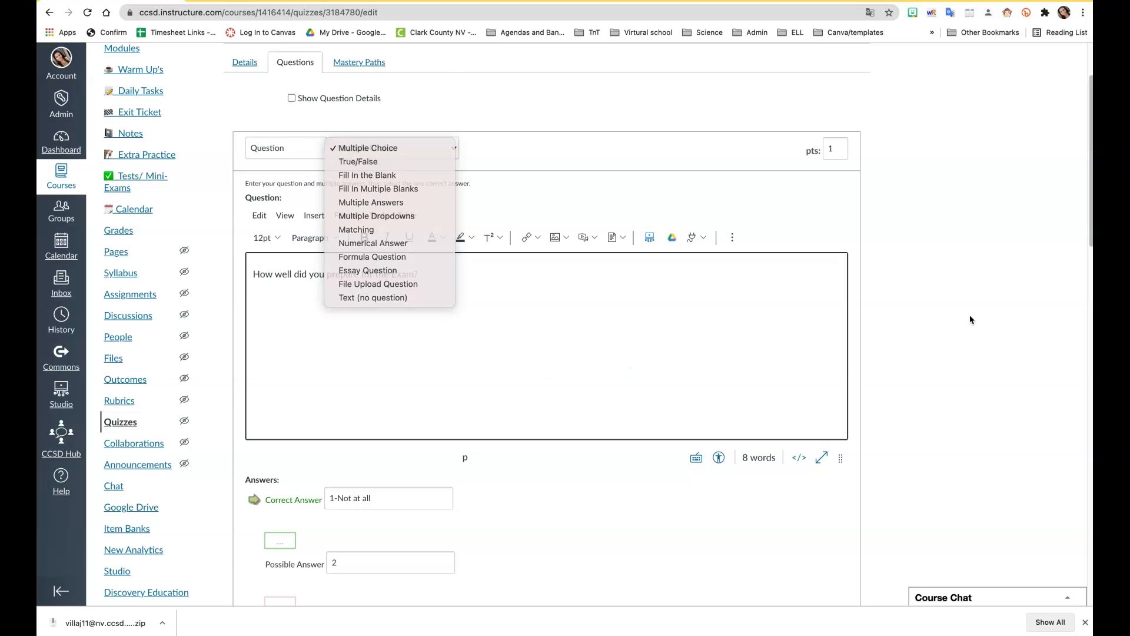
scroll(853, 368, up, 3)
Add a new question at the end of the quiz and set its type to True/False.
scroll(853, 368, down, 15)
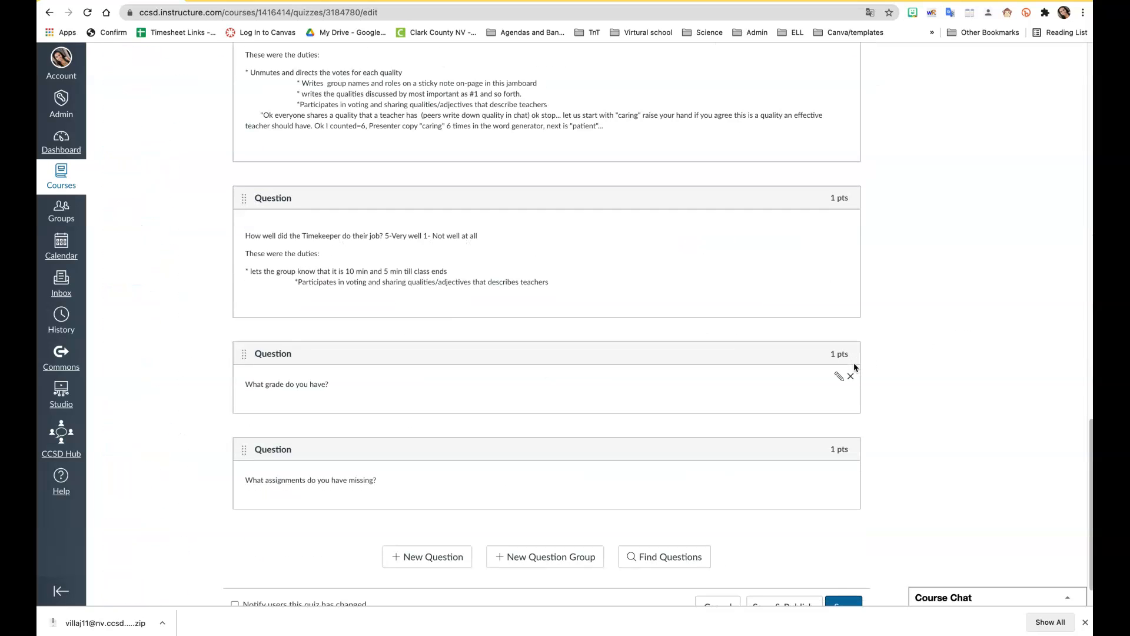
scroll(431, 124, up, 20)
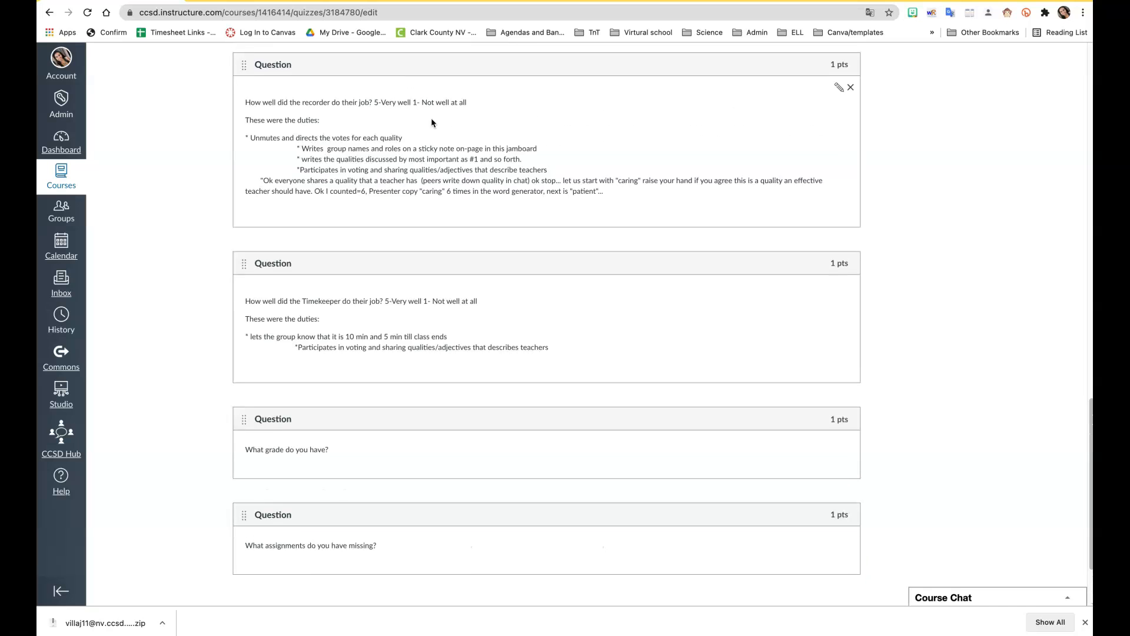
scroll(430, 129, down, 4)
scroll(431, 131, down, 12)
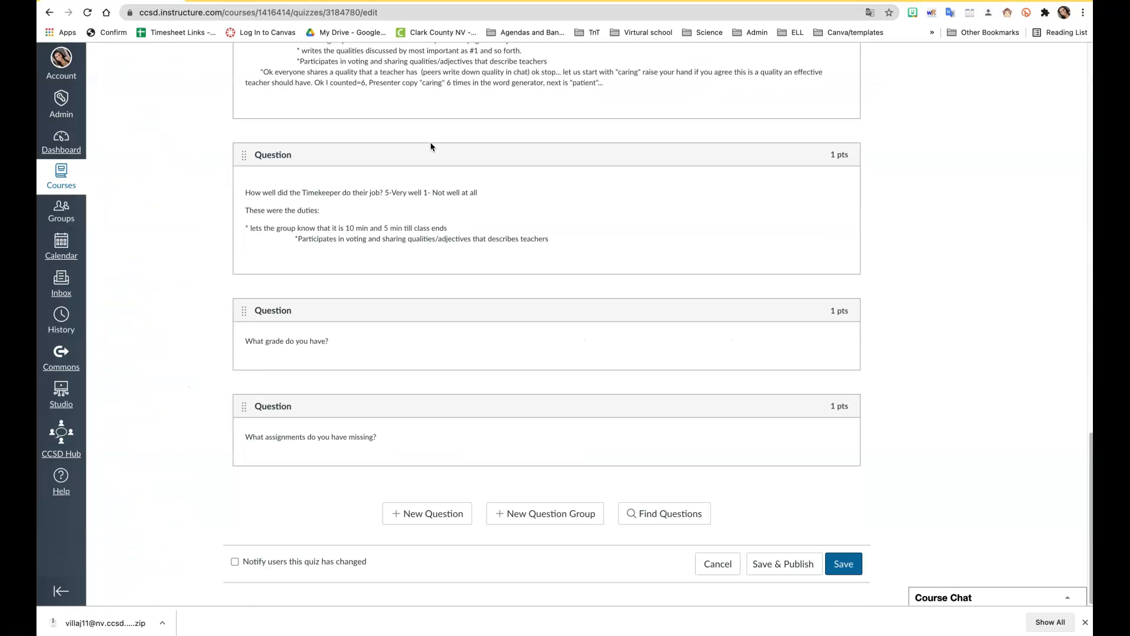
click(433, 514)
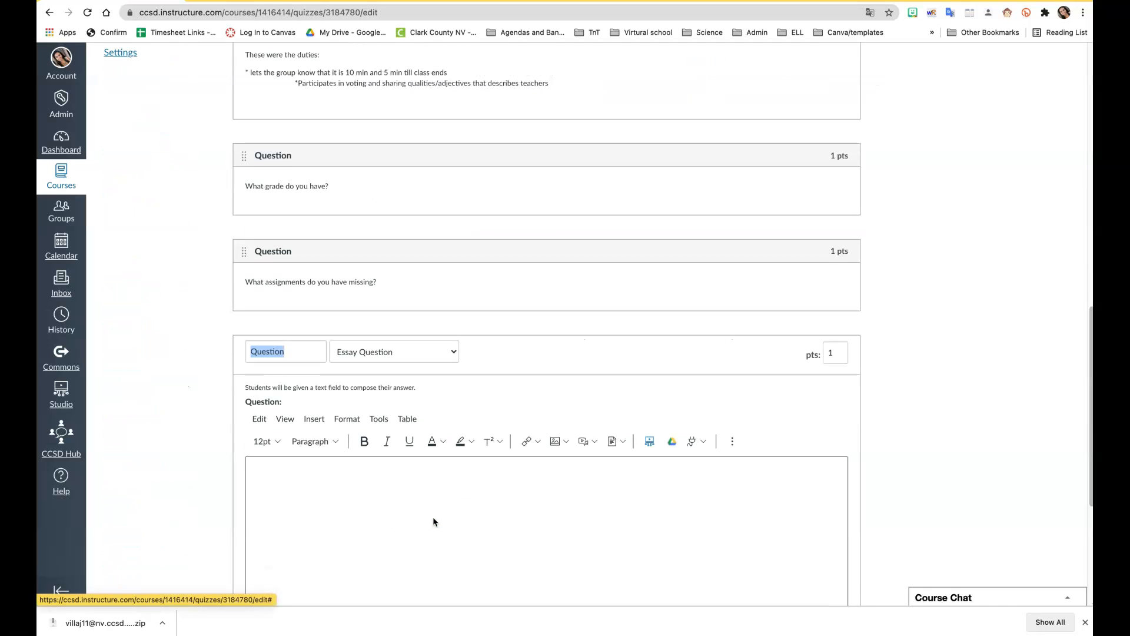
click(390, 369)
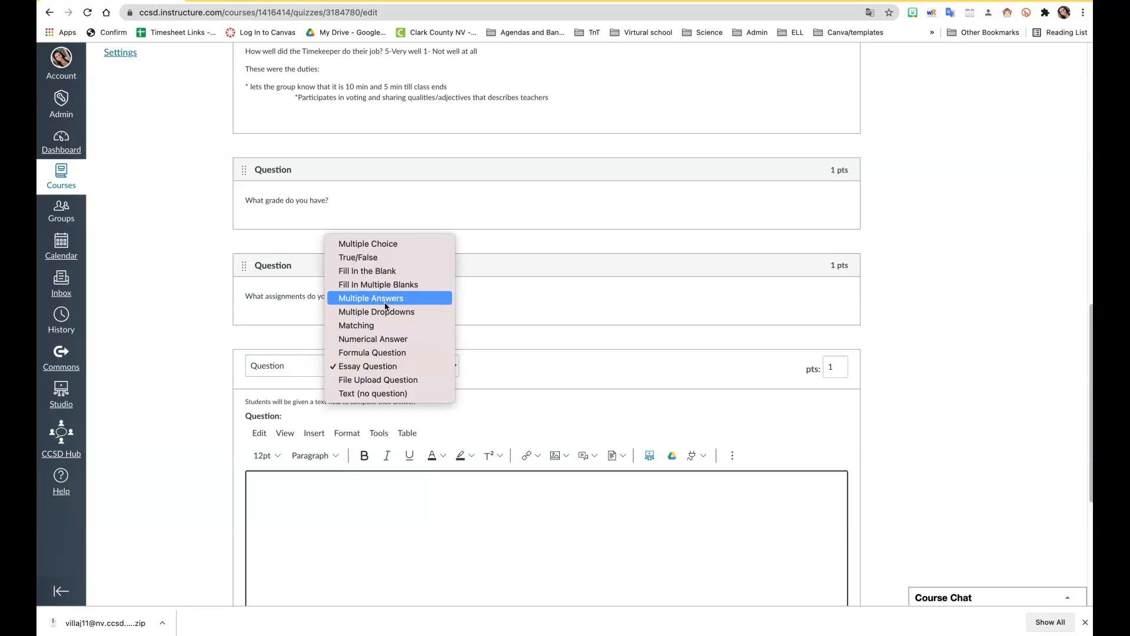
click(389, 262)
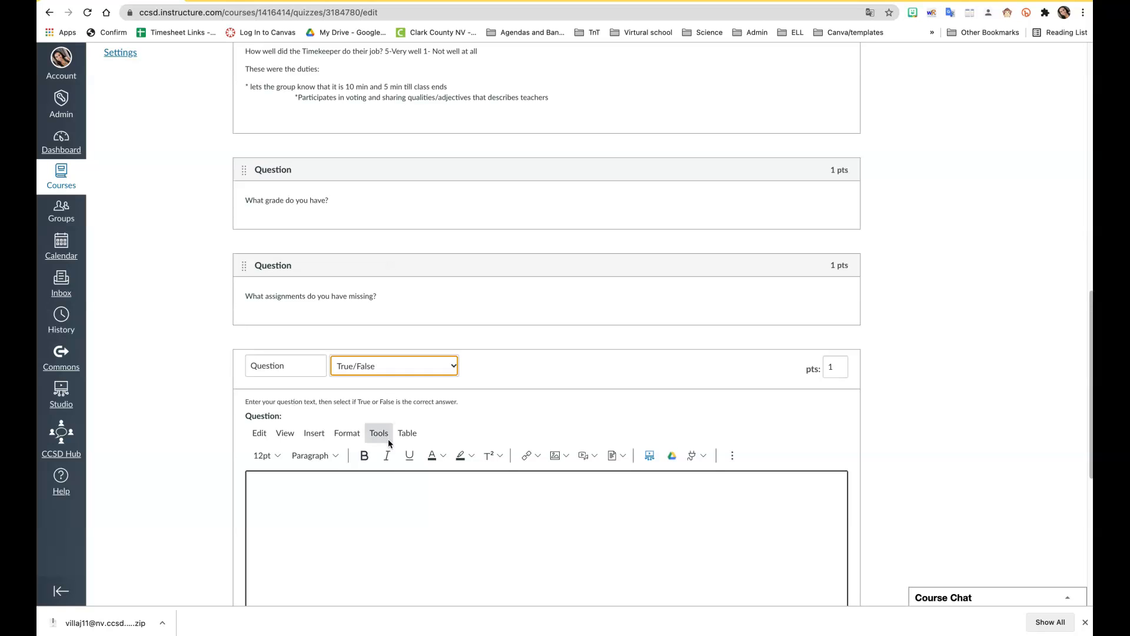
Enter "Do you like canvas?" as the True/False question's text and update the question.
scroll(385, 466, down, 6)
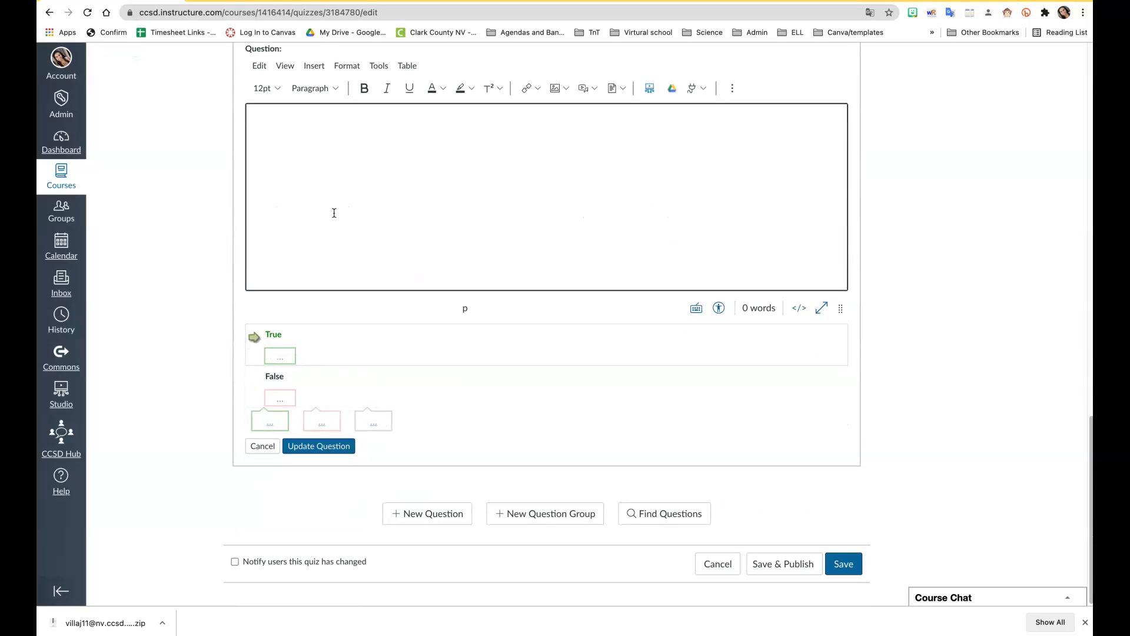
click(346, 158)
text(Do you like canvas?)
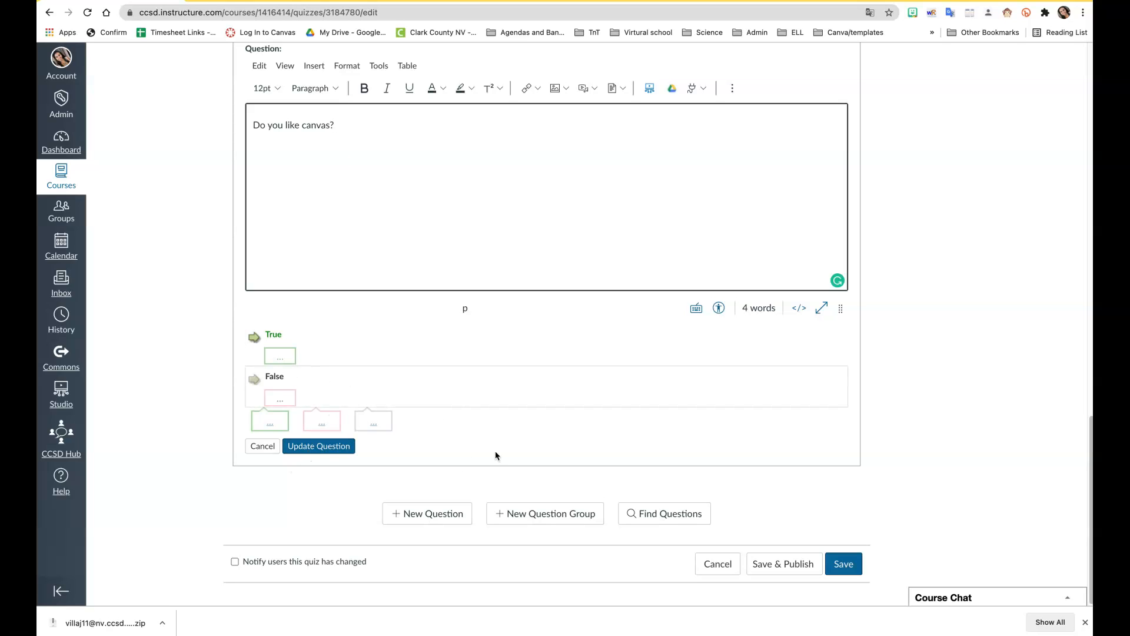
click(318, 447)
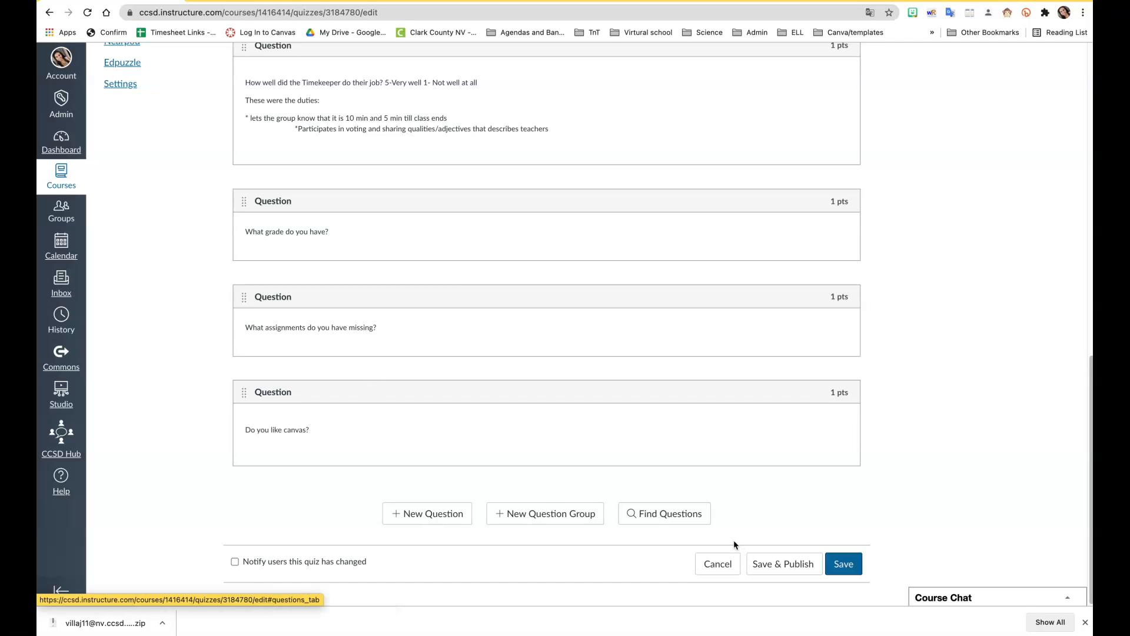
Show the question details for the quiz's questions.
scroll(580, 329, up, 10)
scroll(579, 335, up, 3)
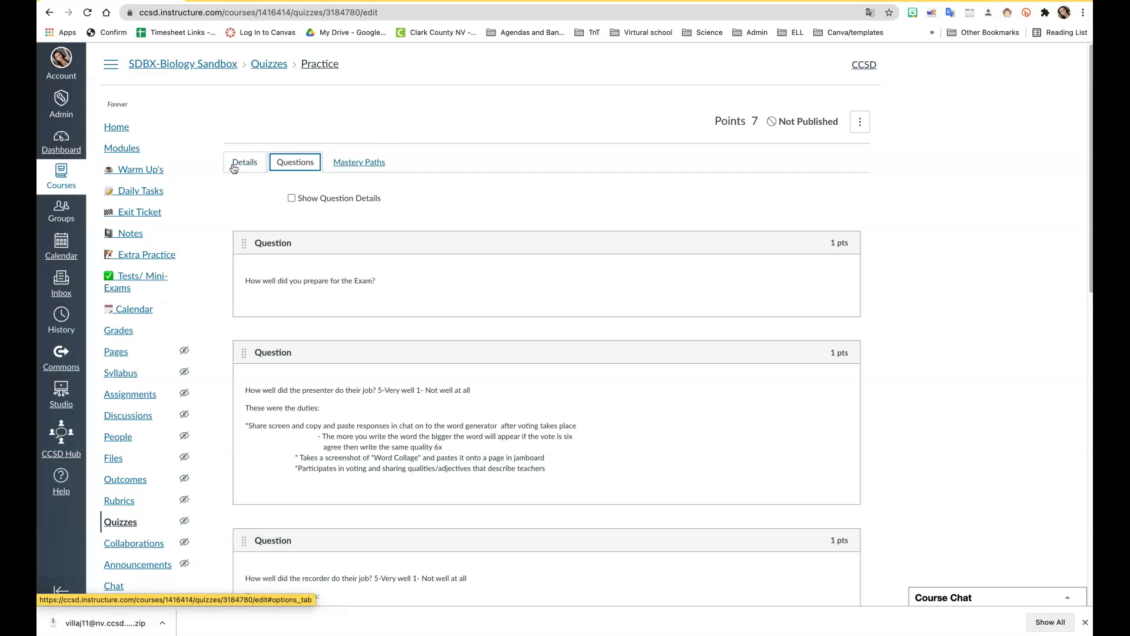
click(291, 199)
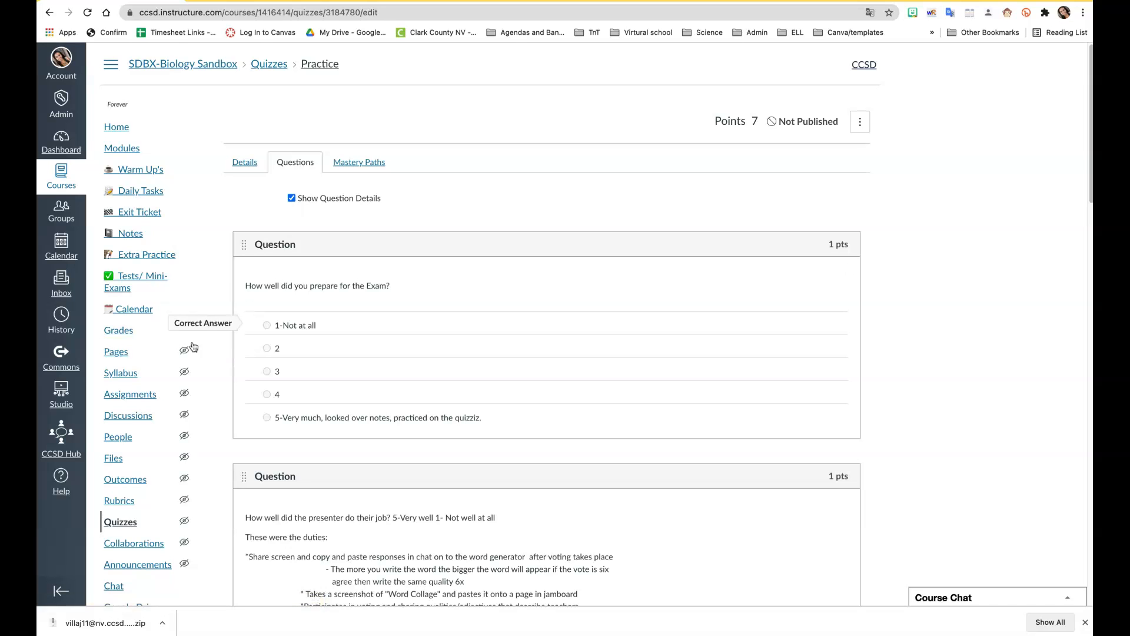
Review the quiz's questions and open the essay question about missing assignments to examine its type and text.
scroll(200, 326, down, 1)
scroll(200, 326, down, 12)
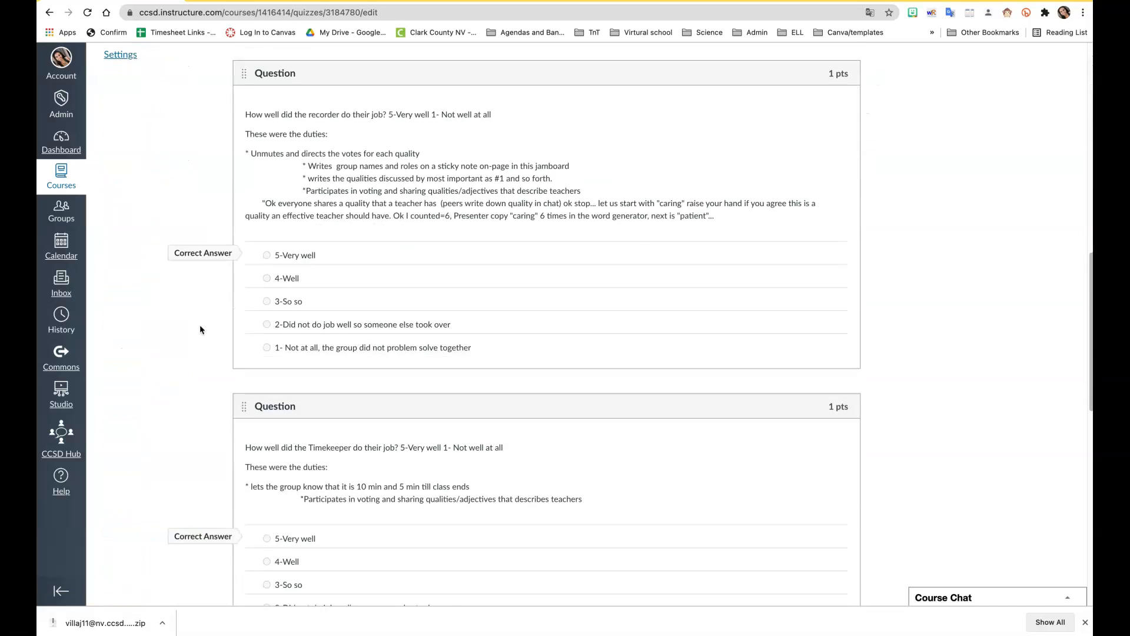
scroll(200, 329, down, 5)
mouse_move(838, 264)
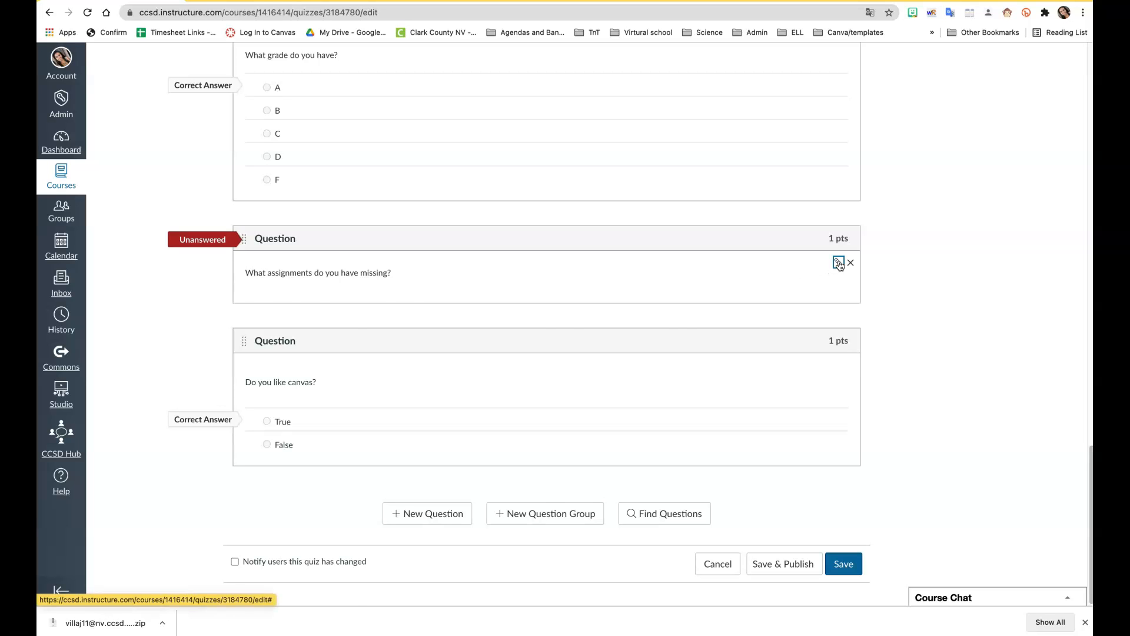
click(838, 265)
scroll(566, 382, down, 4)
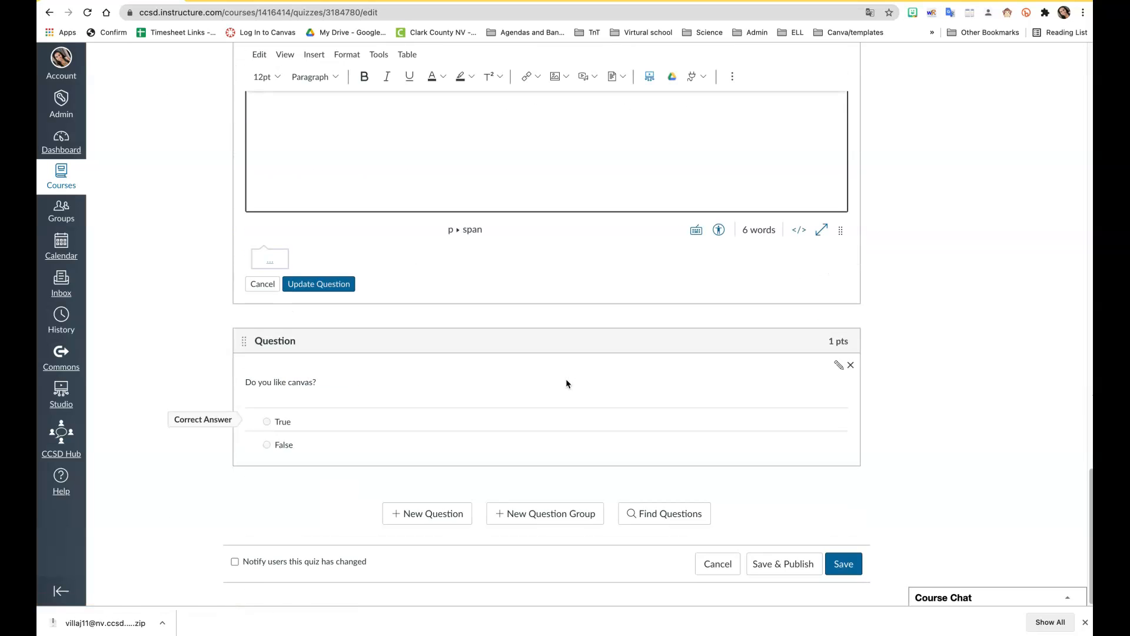
scroll(566, 383, up, 9)
scroll(566, 383, down, 5)
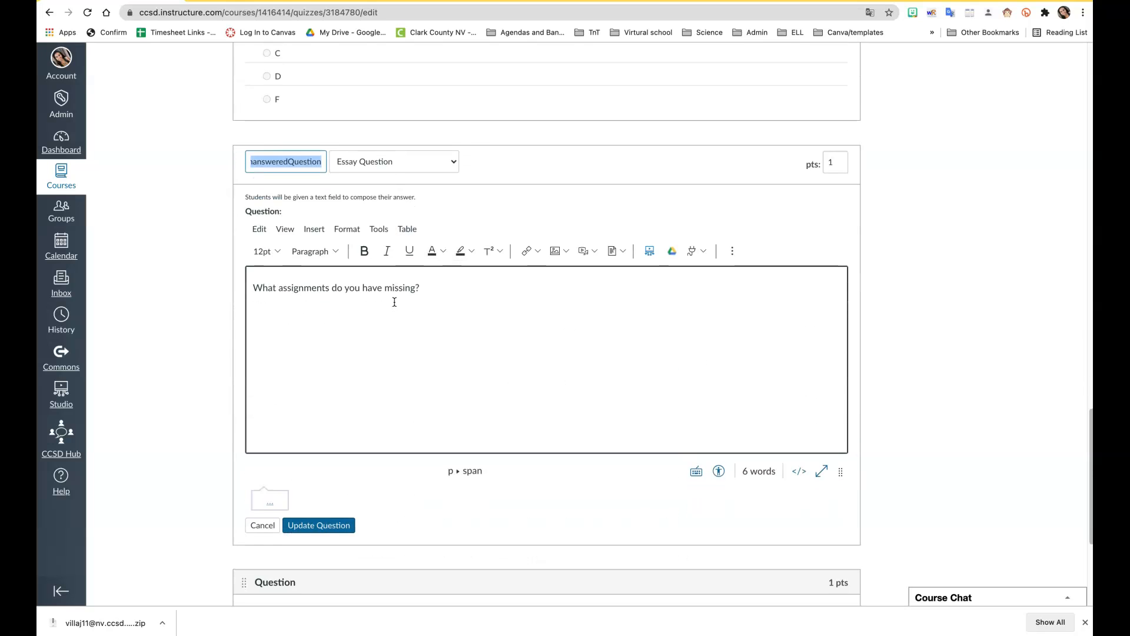
scroll(393, 307, up, 20)
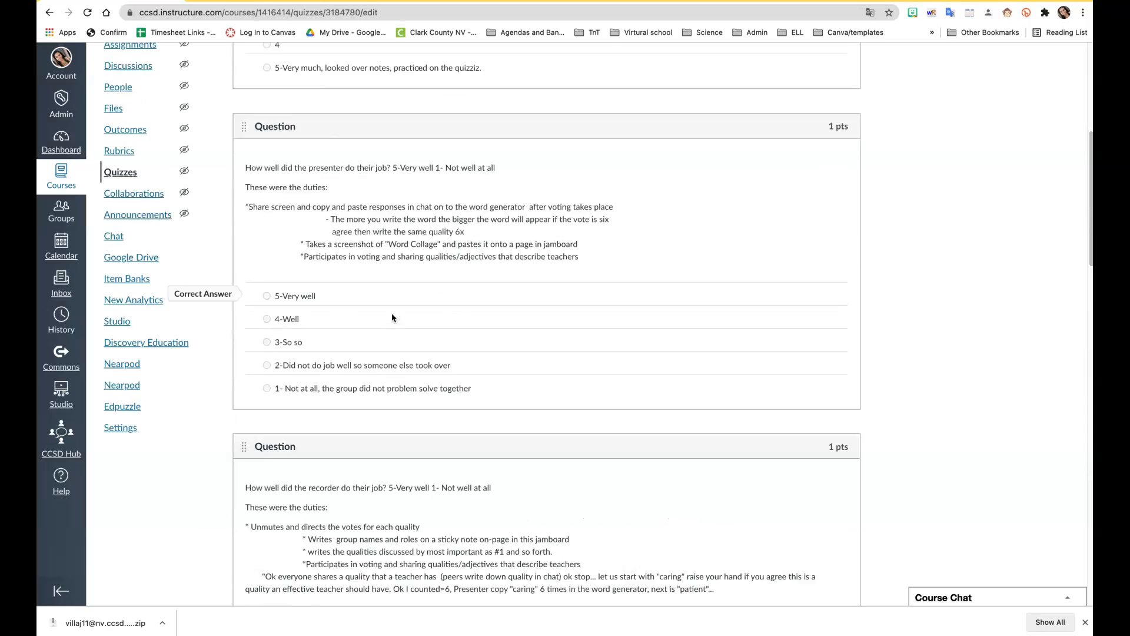
Return to the quiz details, check the remaining settings, and save and publish the Practice quiz.
click(245, 162)
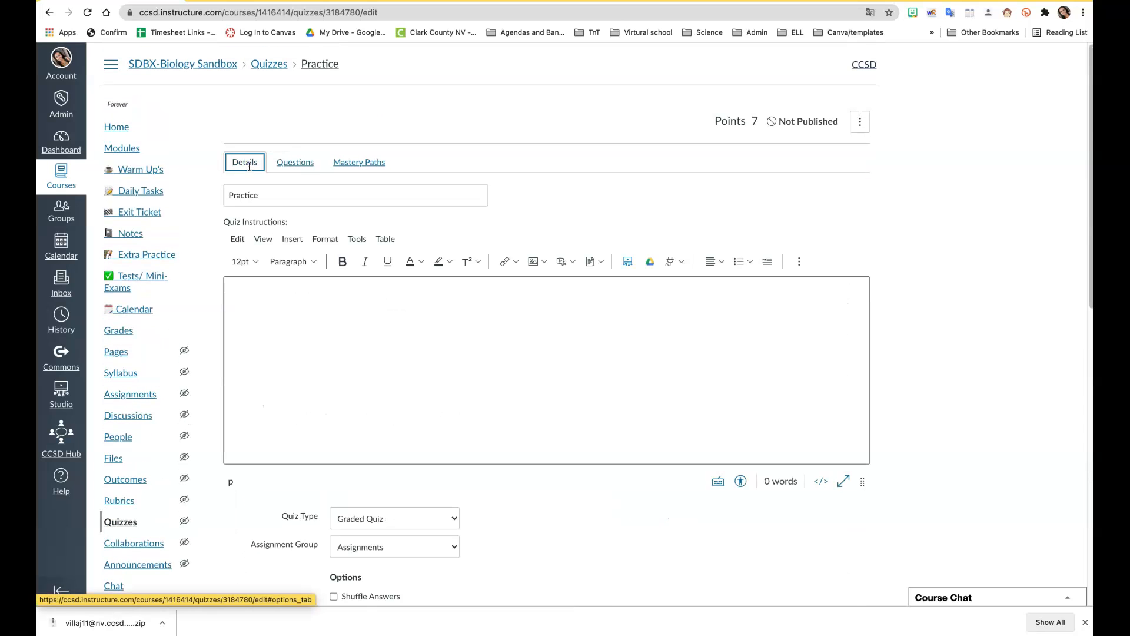
scroll(722, 420, down, 3)
scroll(722, 420, down, 8)
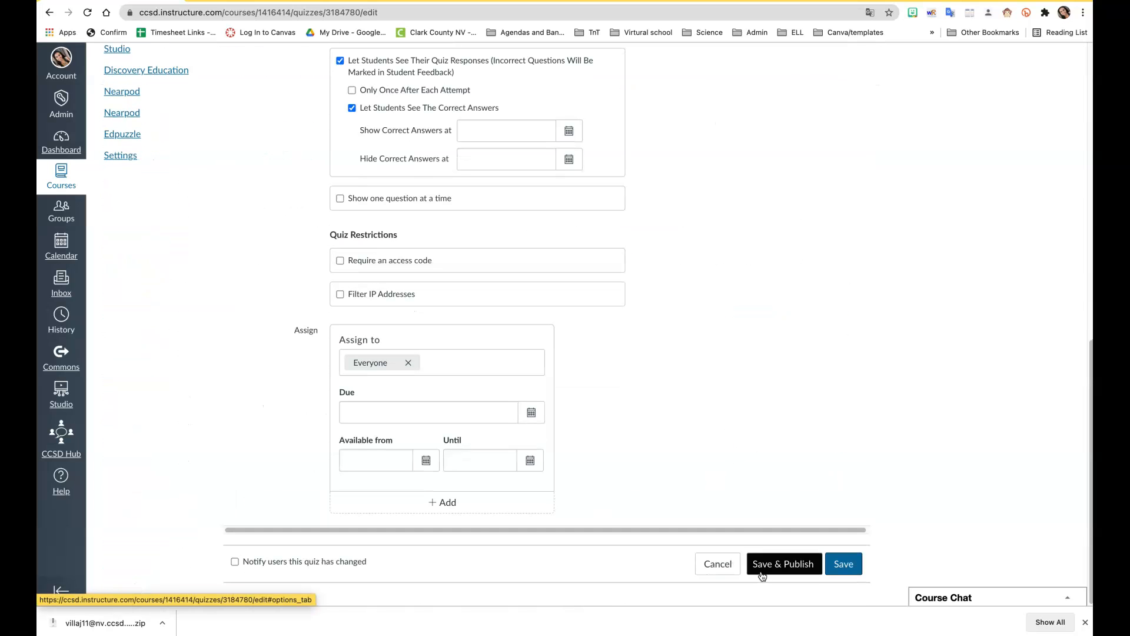
click(792, 564)
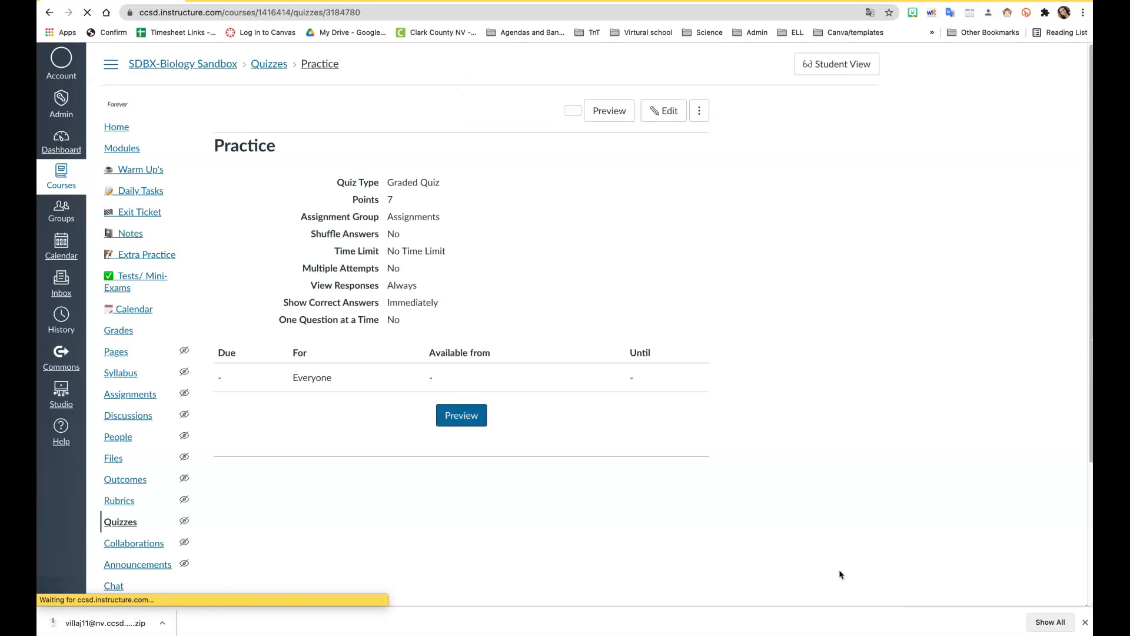
Preview the published Practice quiz and look through all of its questions.
click(627, 117)
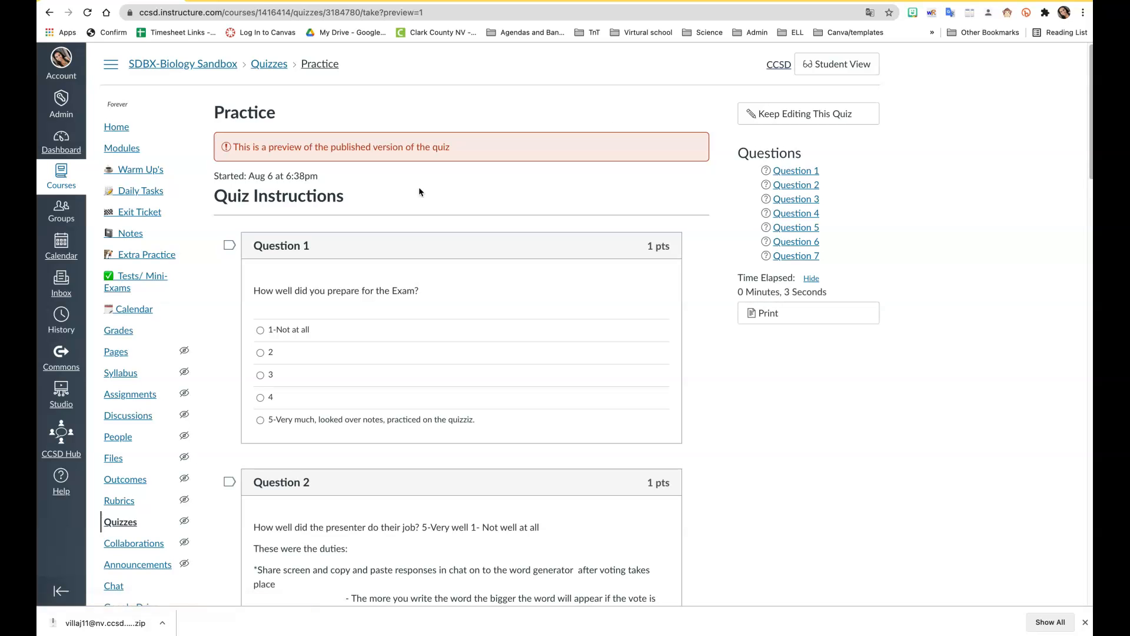
scroll(370, 323, down, 10)
scroll(369, 334, down, 20)
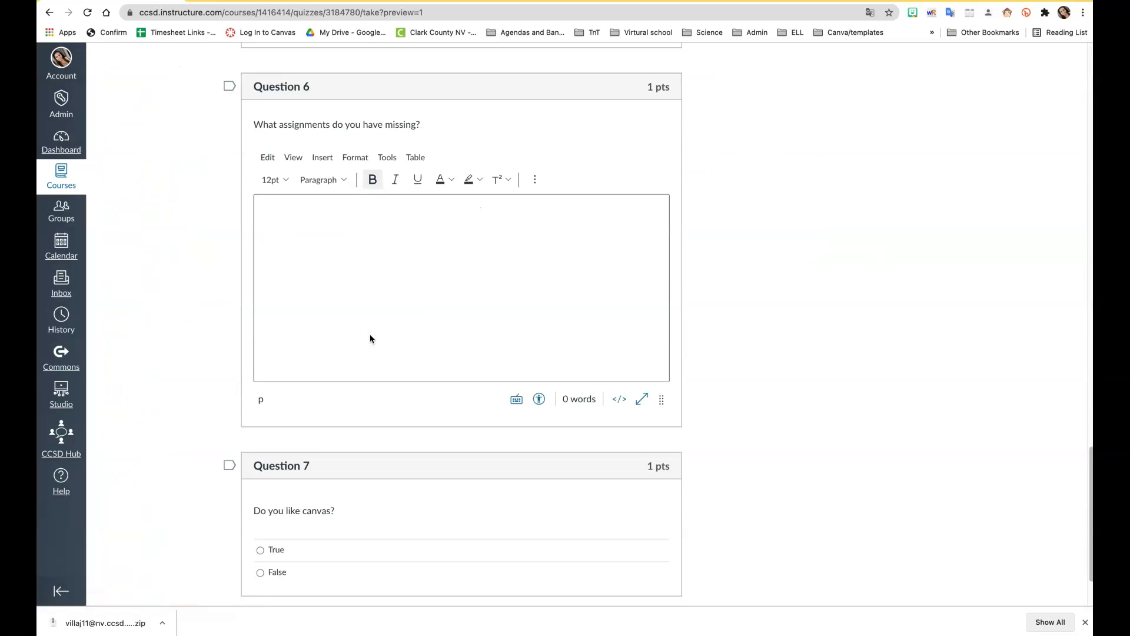
scroll(369, 336, up, 20)
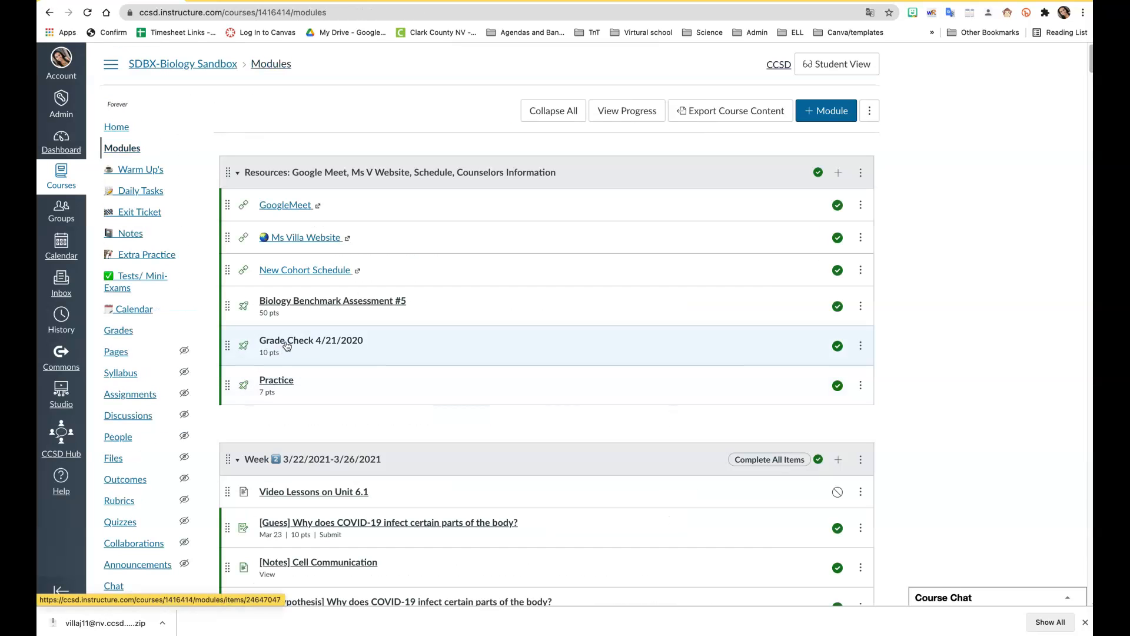
Open Grade Check 4/21/2020 and Biology Benchmark Assessment #5 from the course modules and compare their quiz types and points.
click(287, 345)
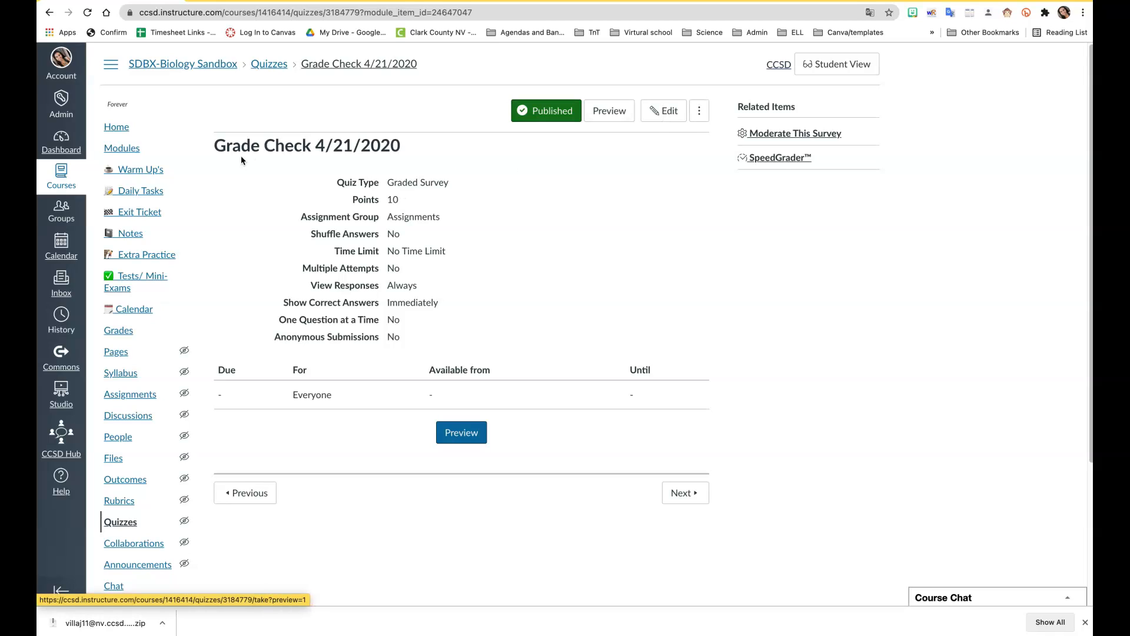
click(50, 14)
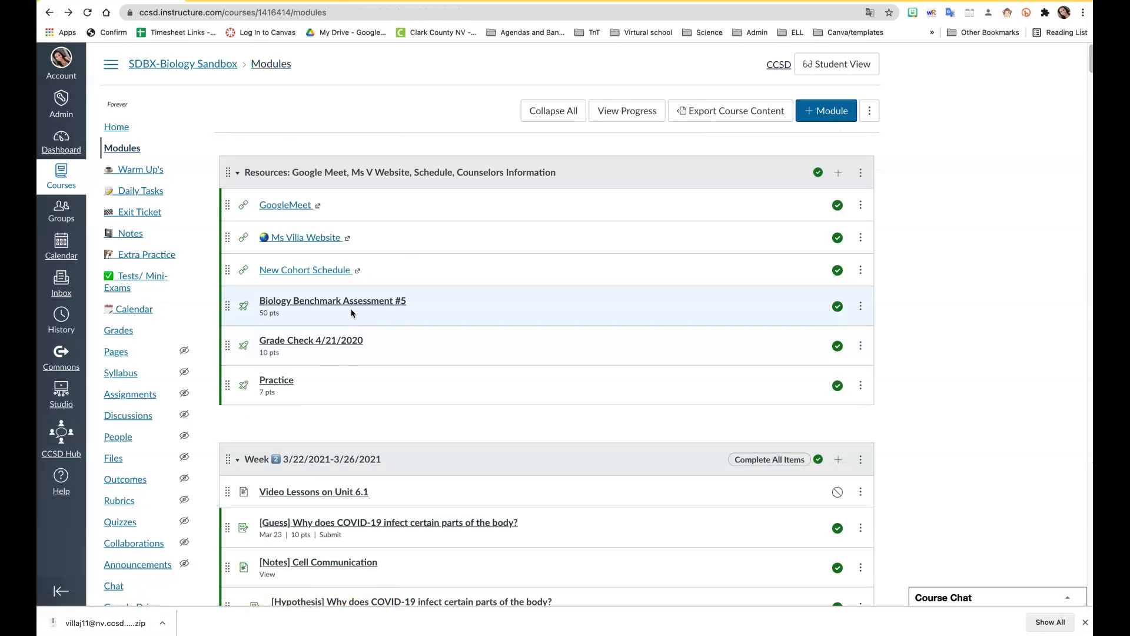
click(360, 300)
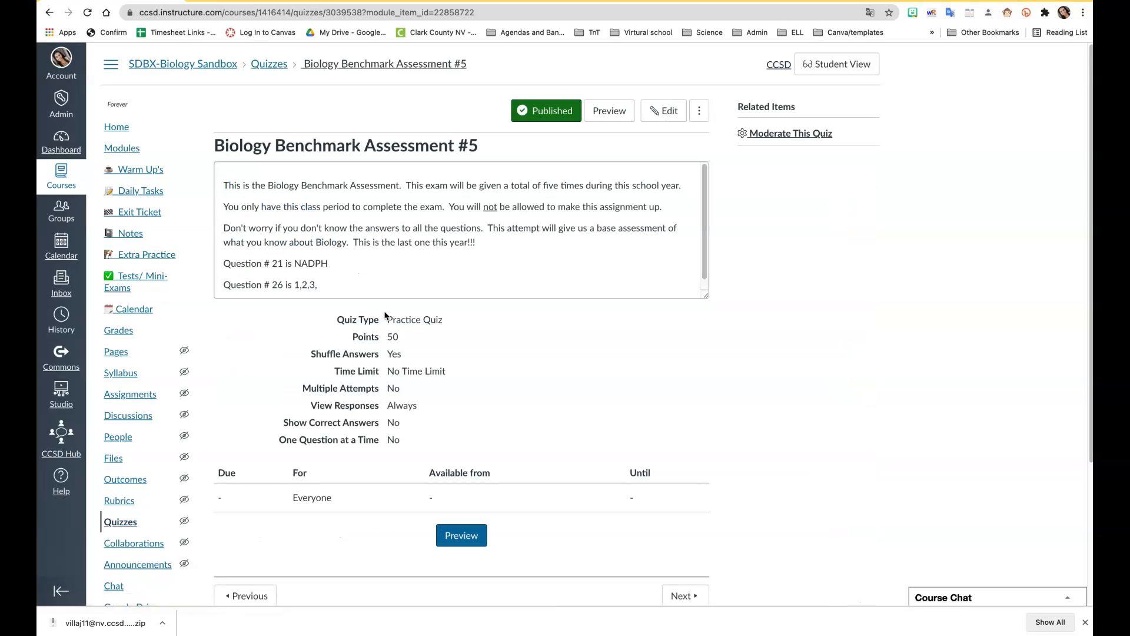
triple_click(386, 319)
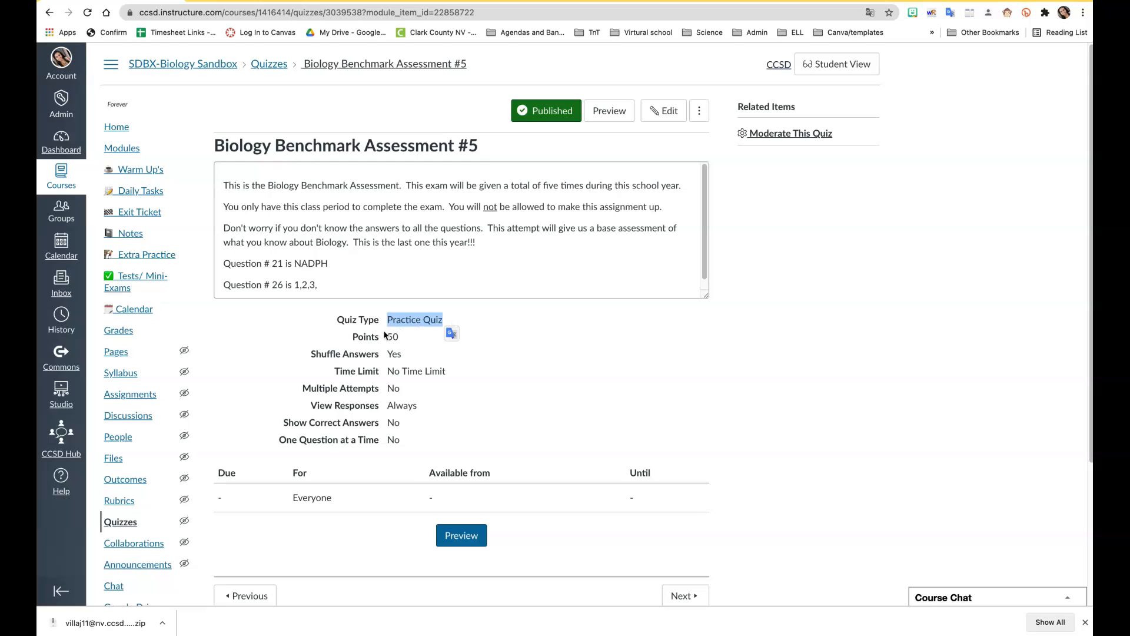
drag(386, 336, 395, 340)
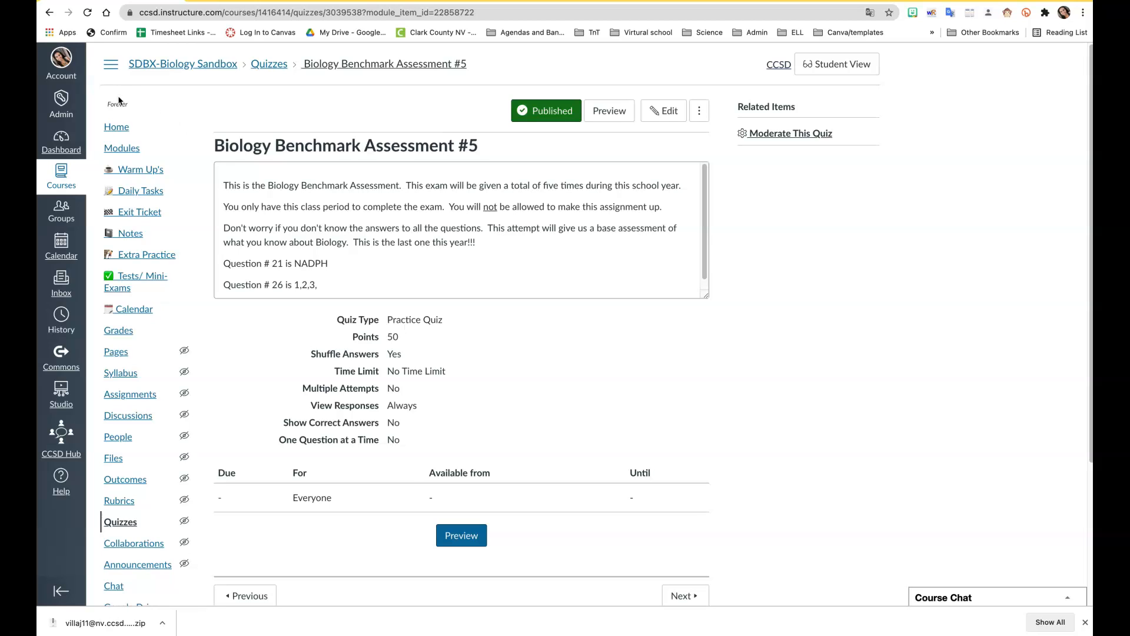
Open the Practice quiz from the course modules in Student View and start taking it.
click(123, 129)
click(287, 379)
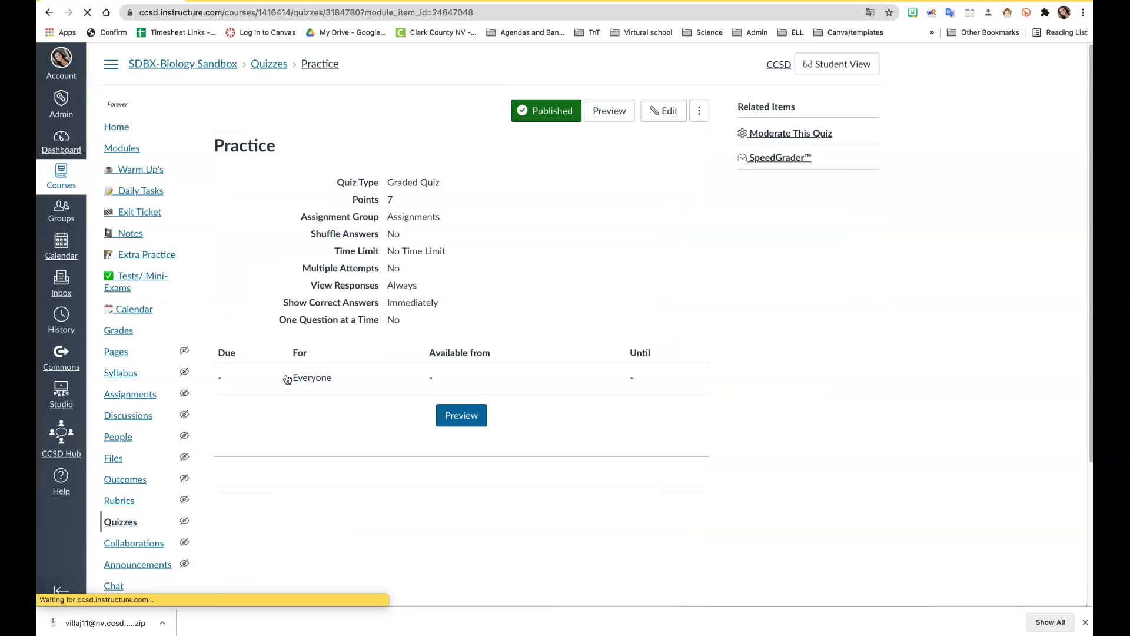
click(848, 63)
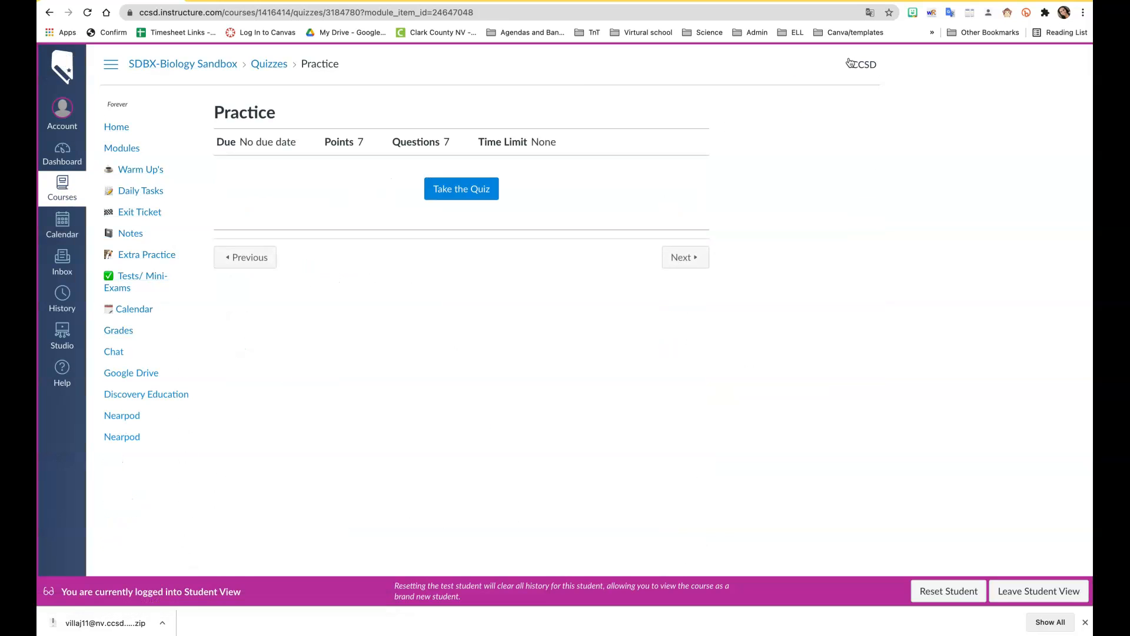
click(478, 192)
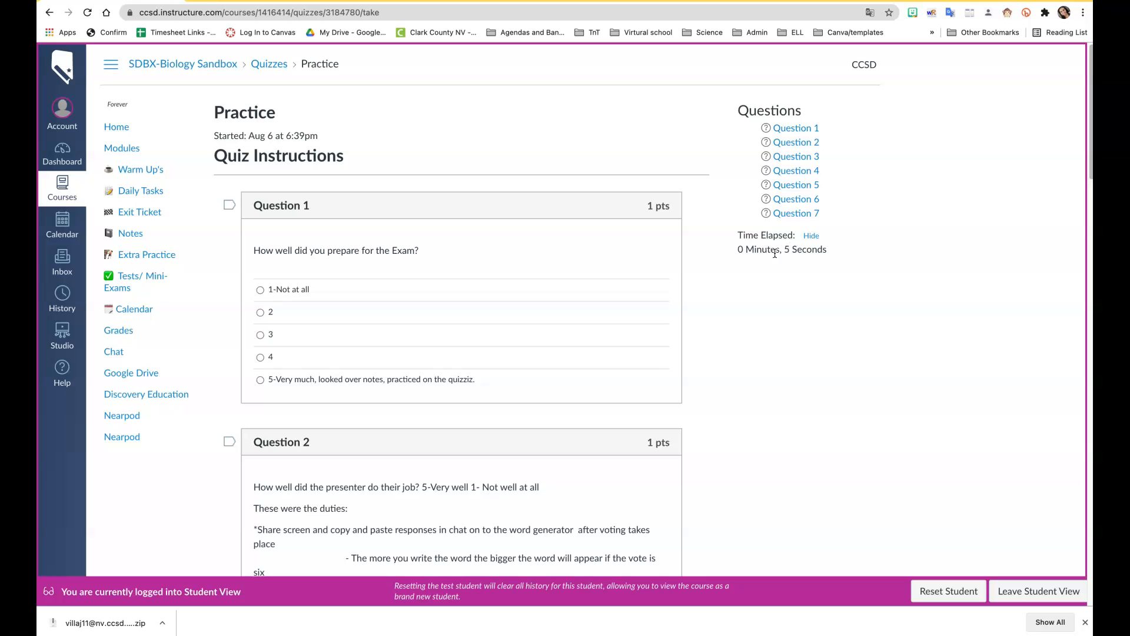
Answer "1-Not at all" for Question 1, sample text for the essay question and True for Question 7, and submit the quiz.
click(260, 289)
scroll(301, 353, down, 10)
right_click(300, 353)
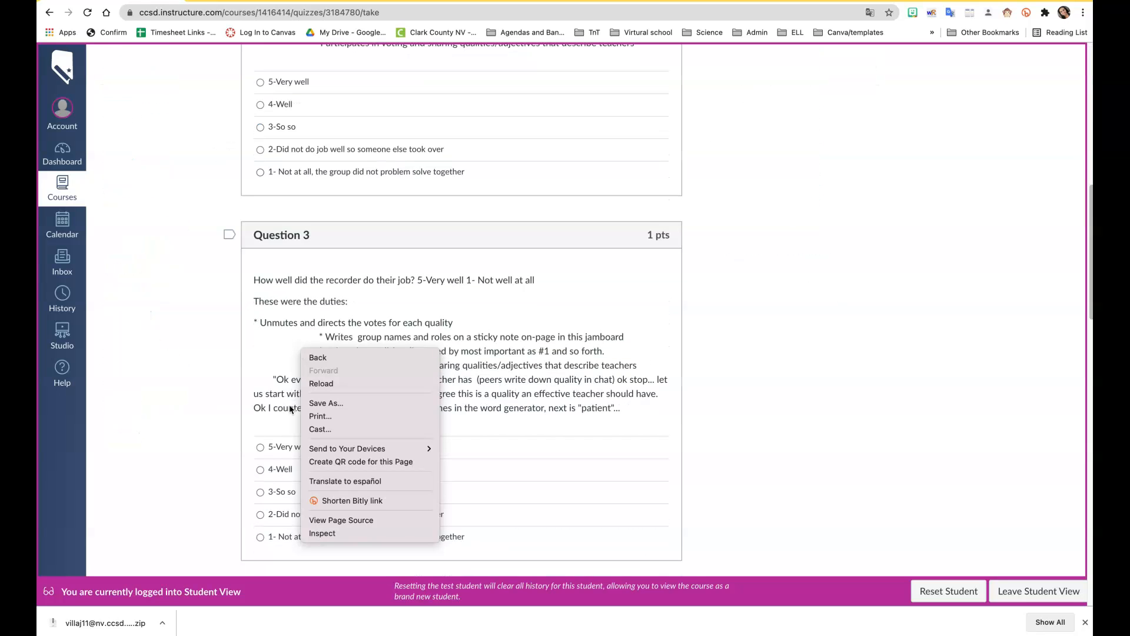
click(259, 425)
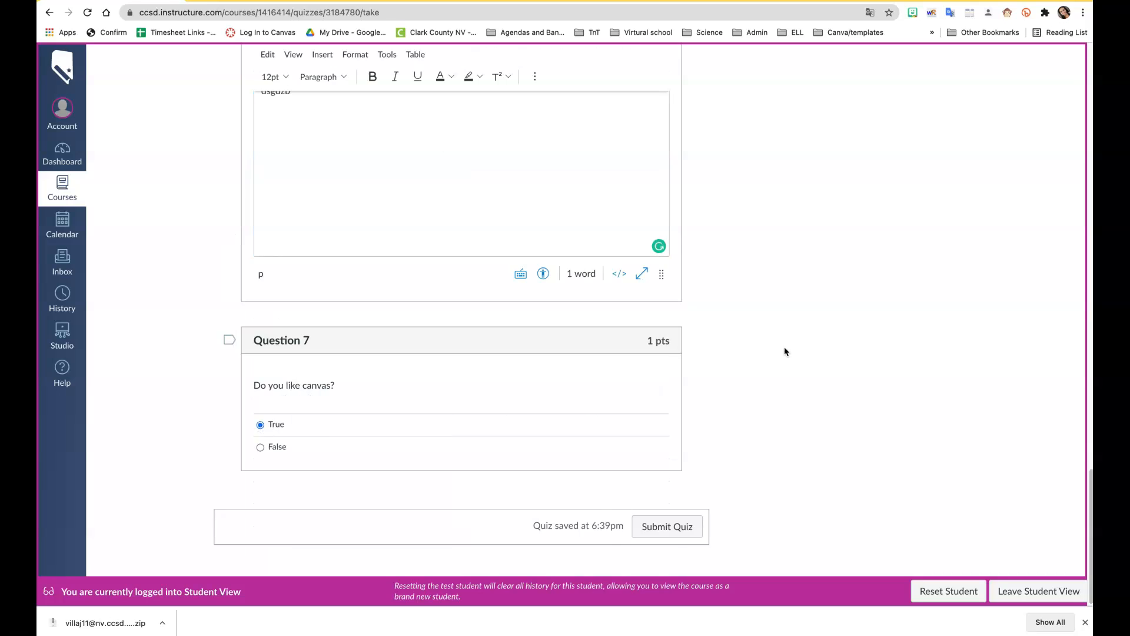
click(667, 526)
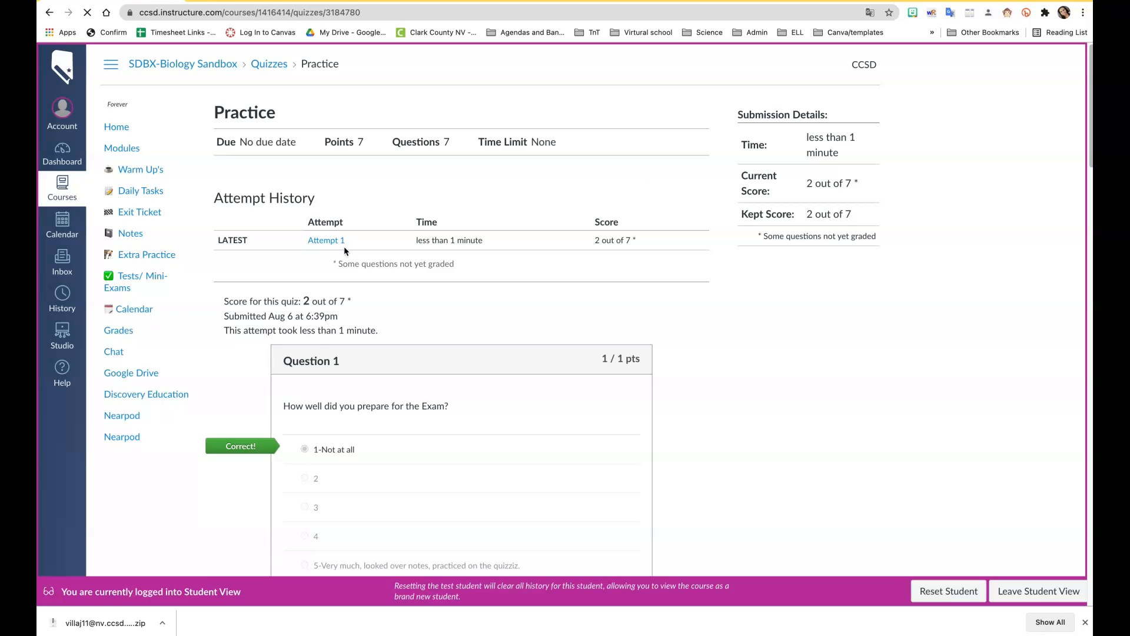
Review the submitted attempt's score and the marked answers, and leave Student View.
scroll(409, 321, down, 12)
scroll(409, 321, up, 12)
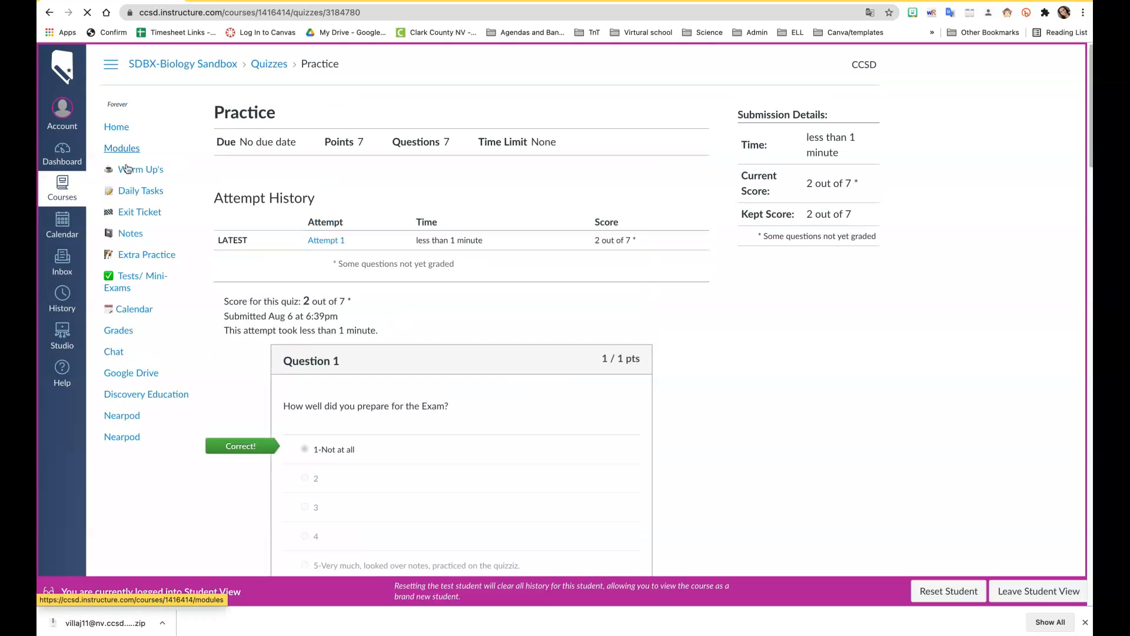
scroll(801, 440, down, 10)
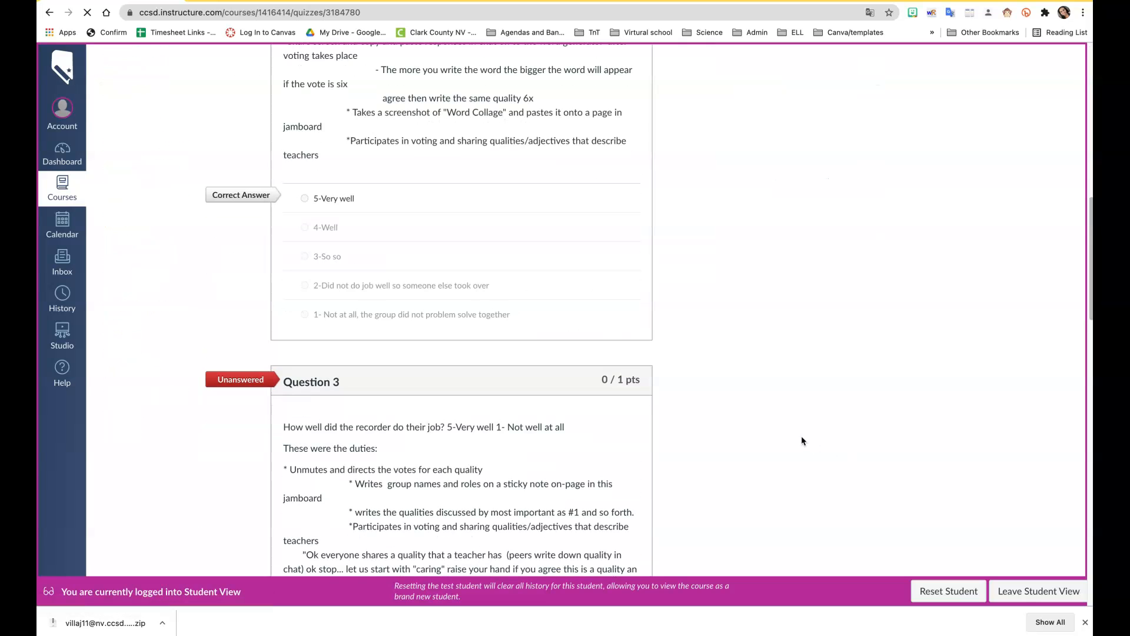
scroll(801, 440, up, 10)
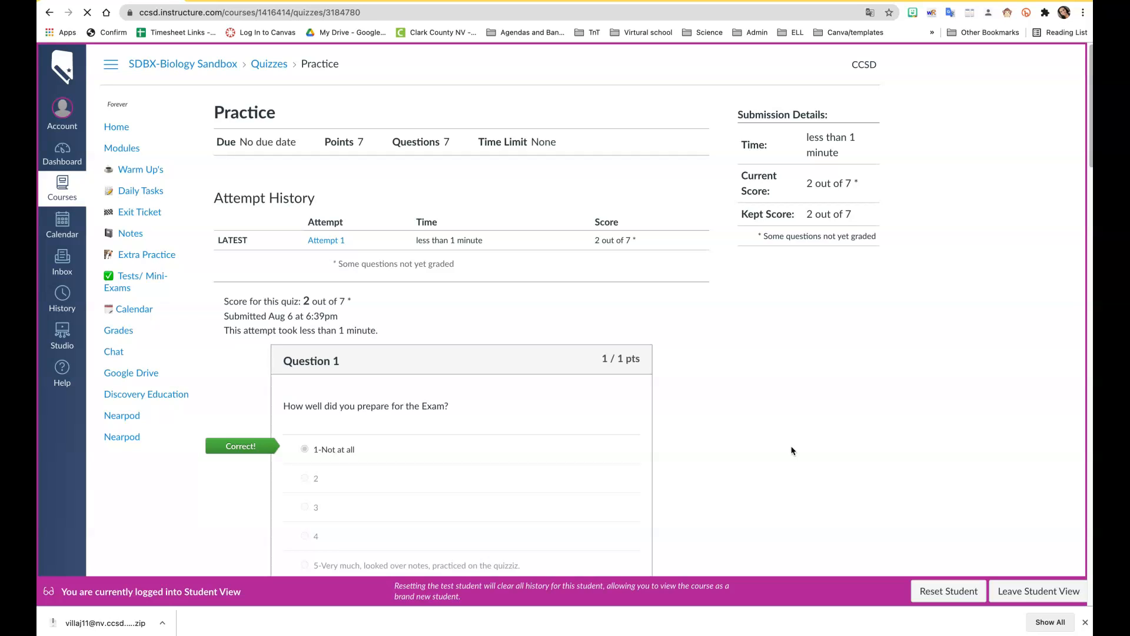
click(1039, 594)
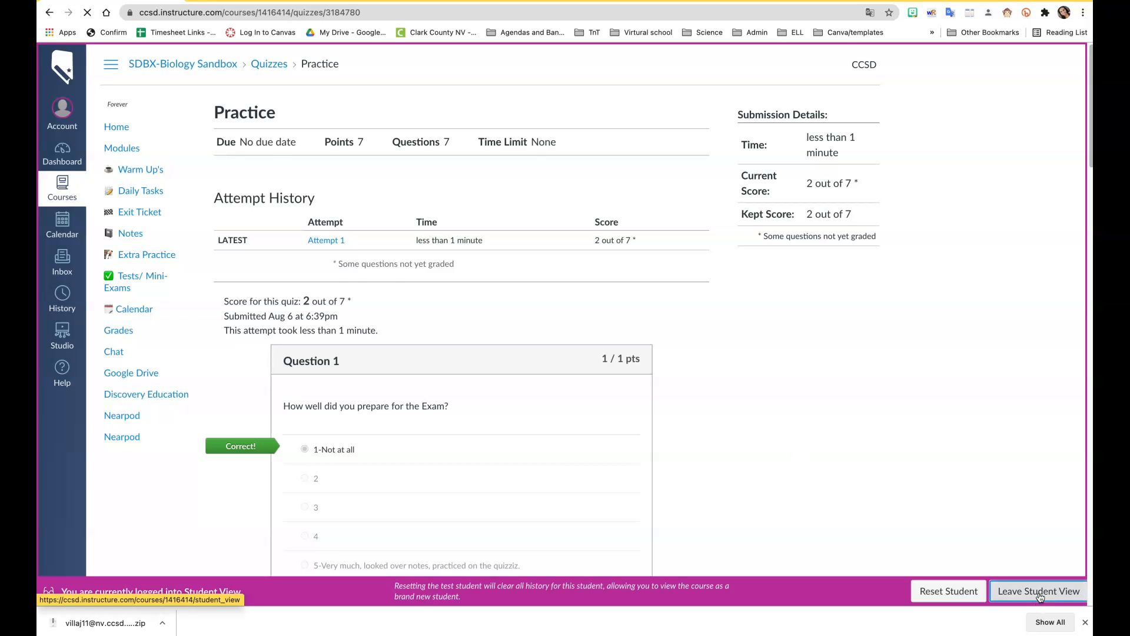